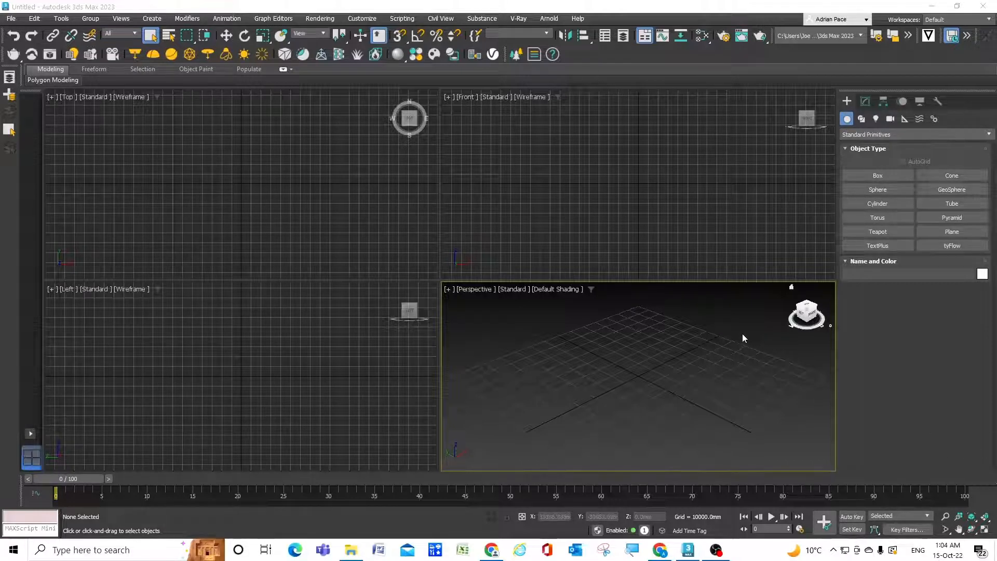
Step: Create a plane about 197,650 mm long and 265,140 mm wide in the Top view
left_click(727, 360)
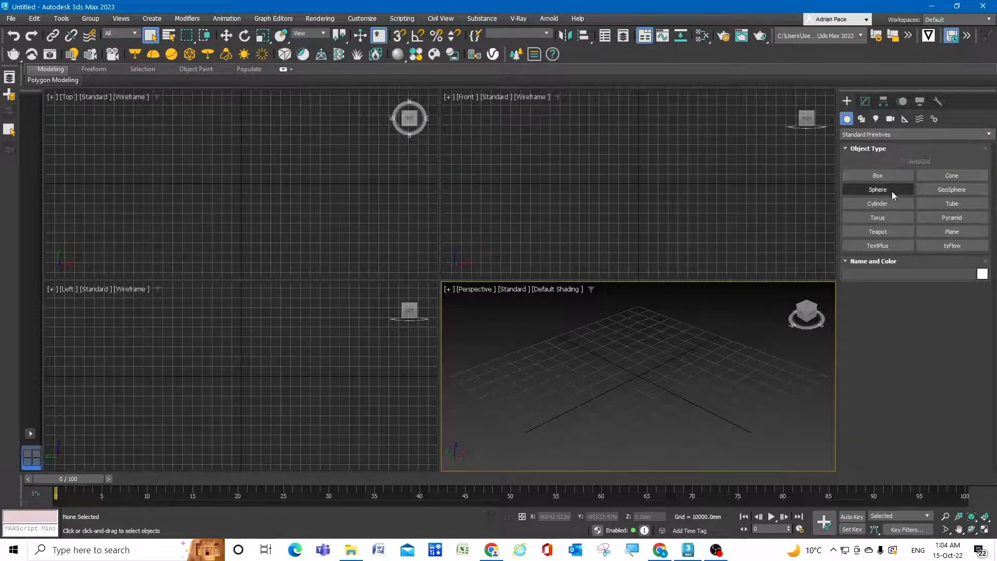
left_click(899, 176)
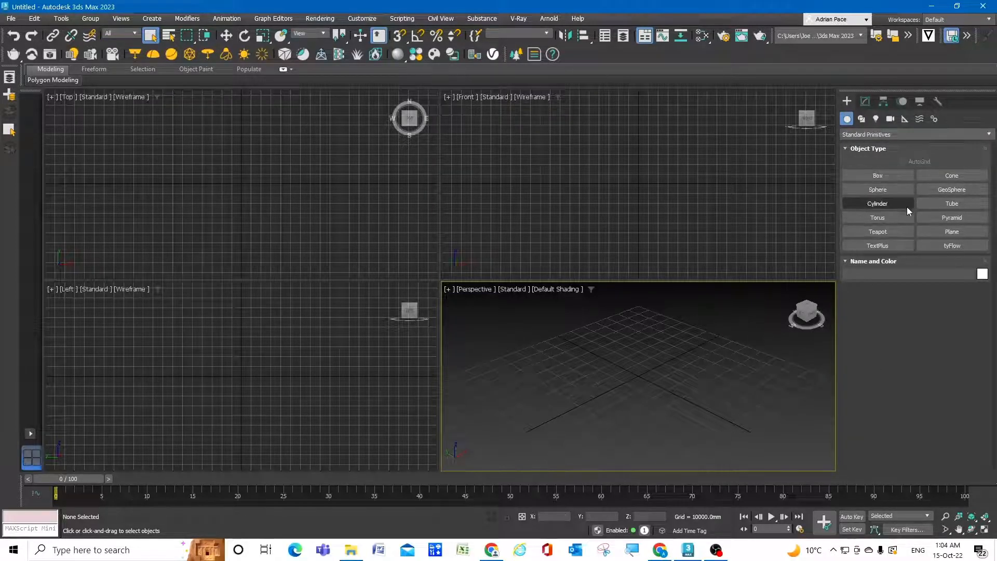
left_click(958, 231)
left_click_drag(119, 127, 378, 271)
scroll(416, 279, "down", 3)
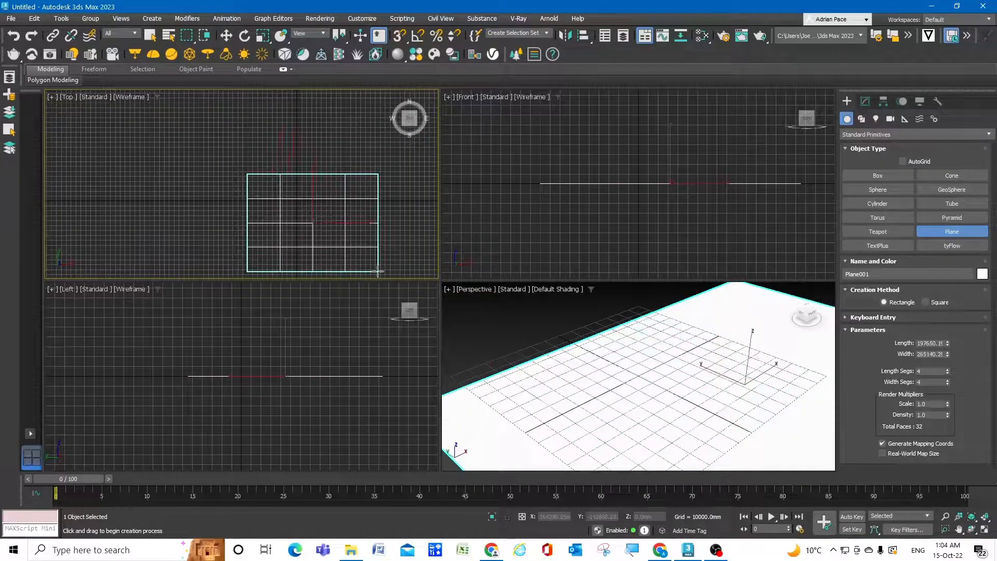
scroll(646, 332, "down", 3)
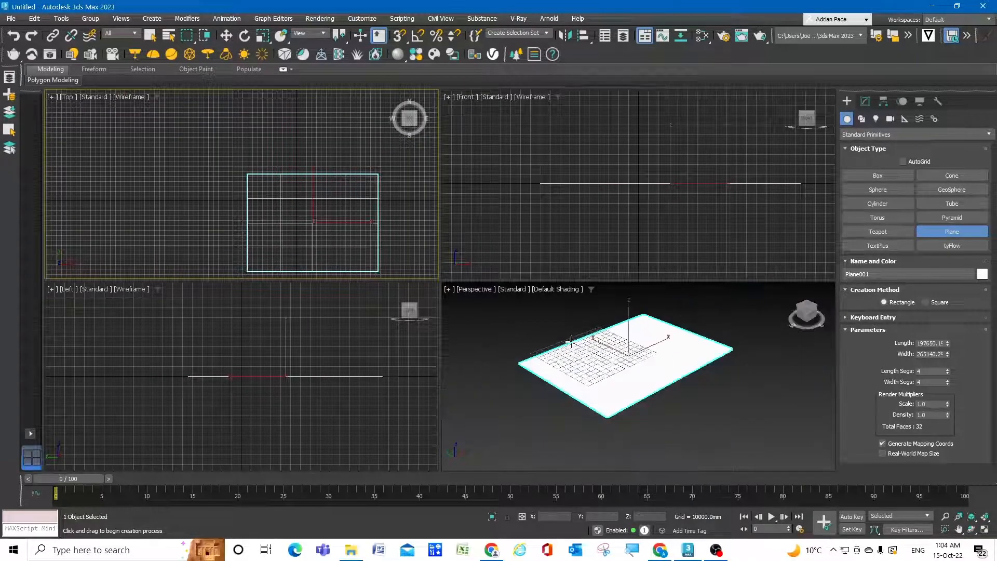
scroll(623, 358, "up", 5)
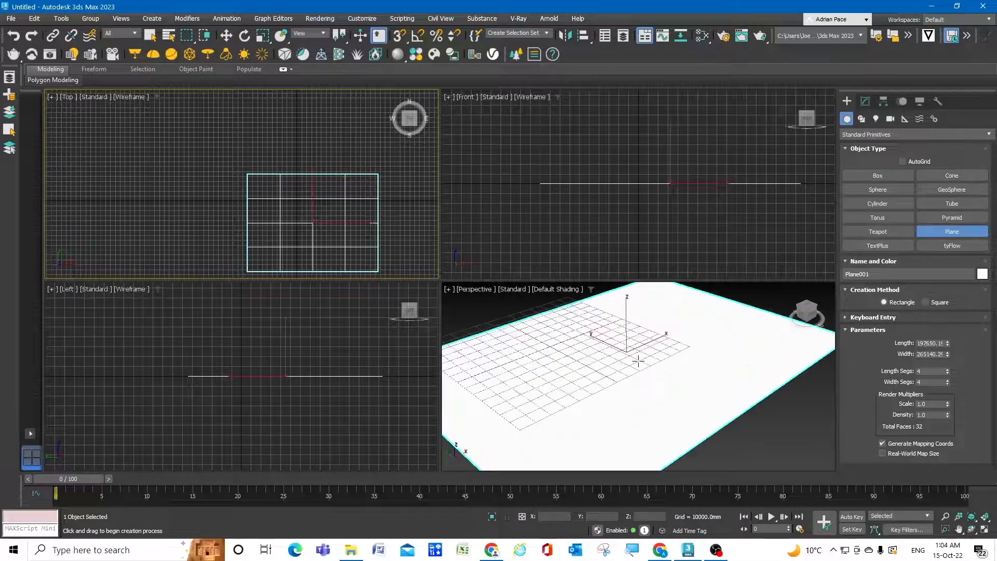
Step: Create a box about 21,845 mm long, 53,022 mm wide and 25,986 mm high near the middle of the plane
left_click(895, 191)
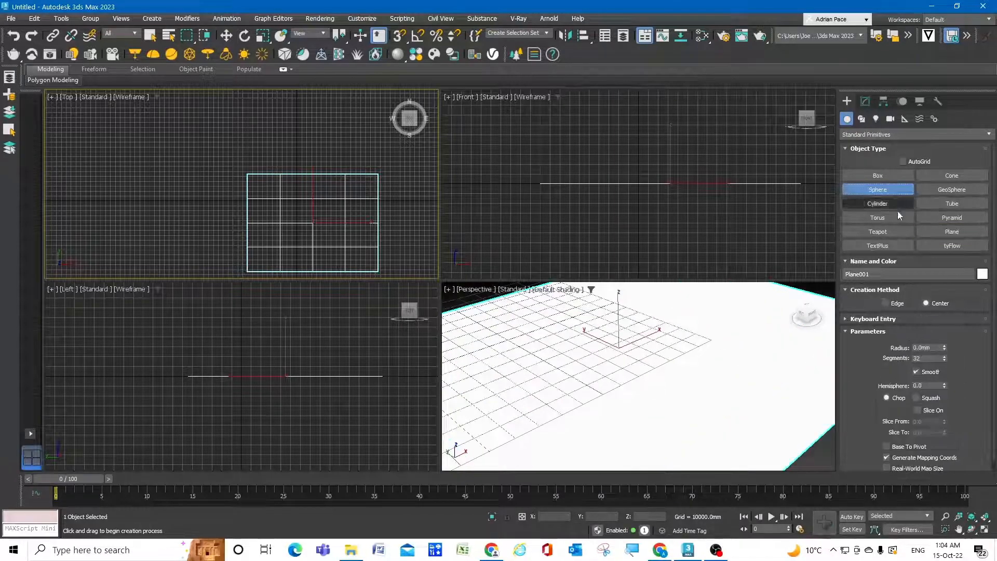
left_click(894, 179)
left_click_drag(614, 355, 652, 315)
scroll(653, 315, "down", 3)
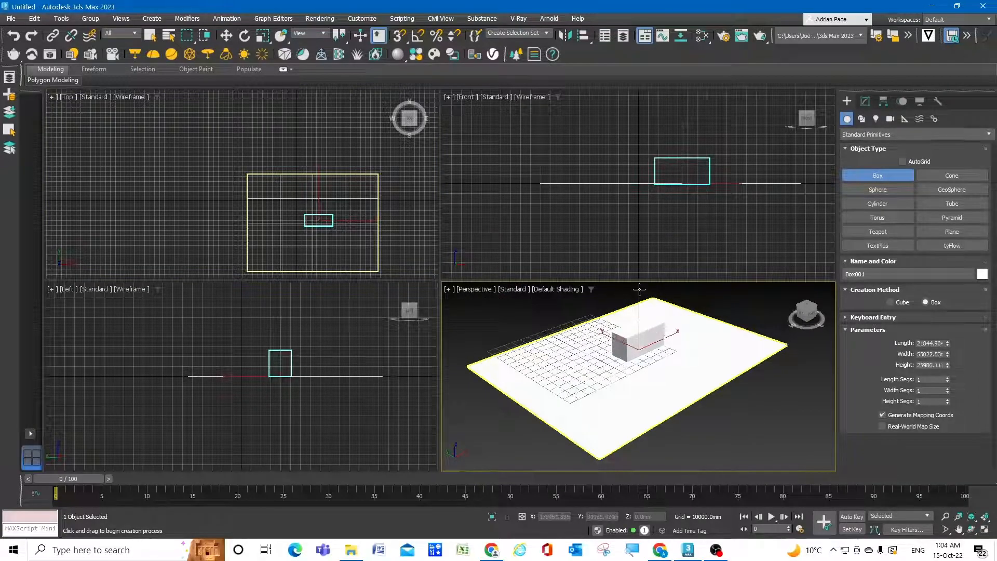
scroll(640, 301, "up", 5)
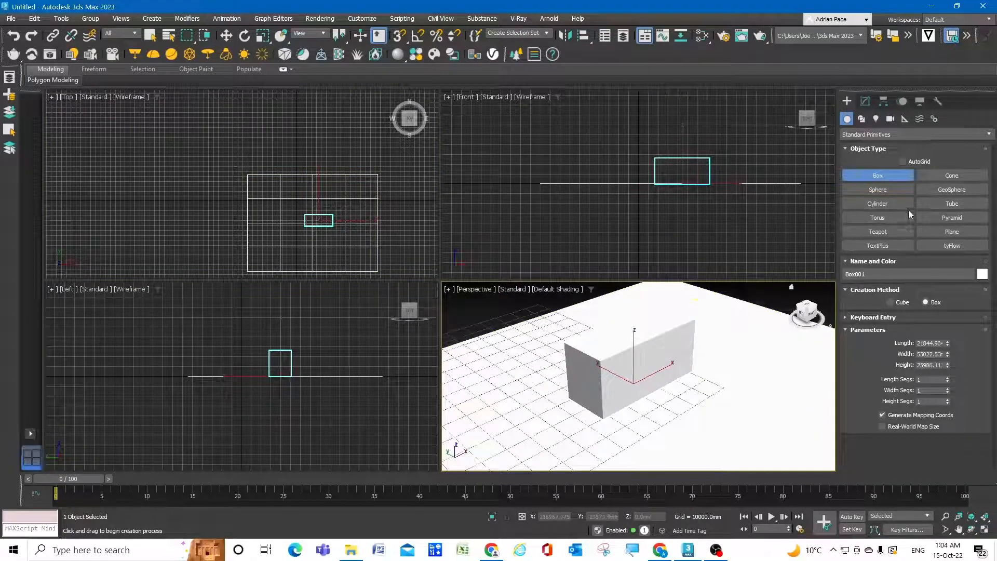
Step: Create a cylinder with a radius of about 15,070 mm and a height of about 42,998 mm on the plane beside the box
left_click(877, 203)
left_click_drag(709, 397, 724, 383)
left_click(735, 285)
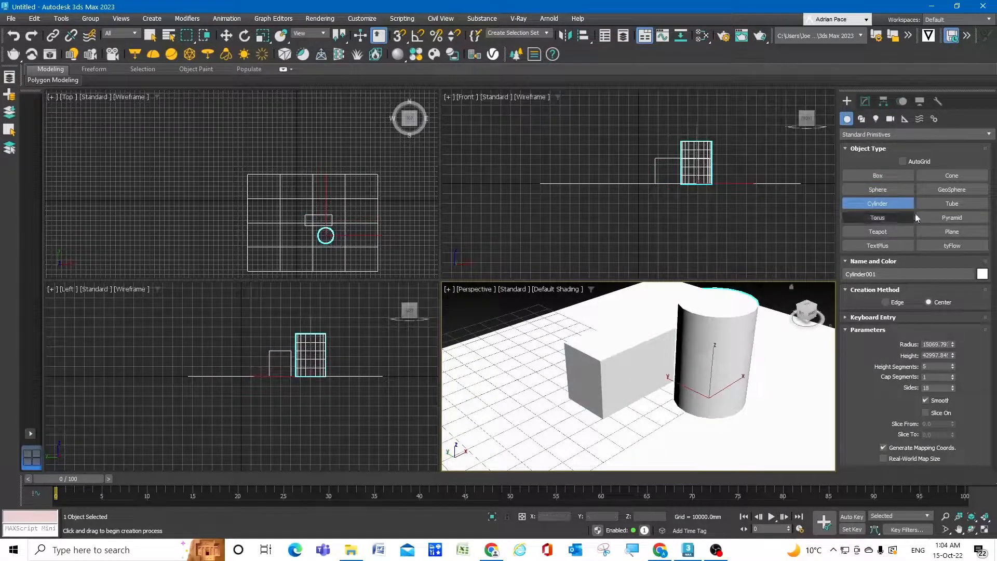
Step: Create a pyramid about 32,958 mm wide, 34,061 mm deep and 20,026 mm high in front of the box
left_click(960, 219)
scroll(663, 420, "up", 2)
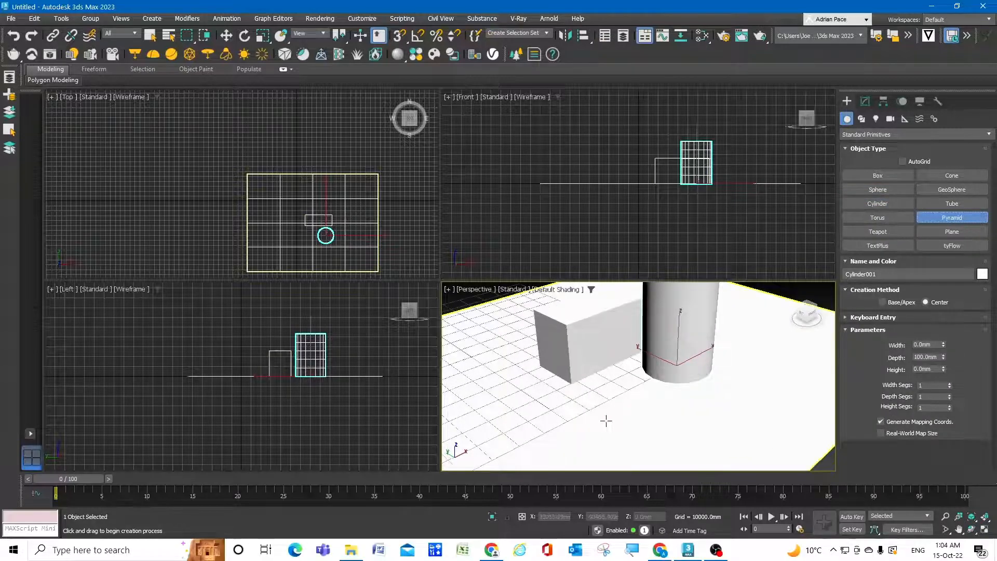
left_click_drag(590, 424, 599, 362)
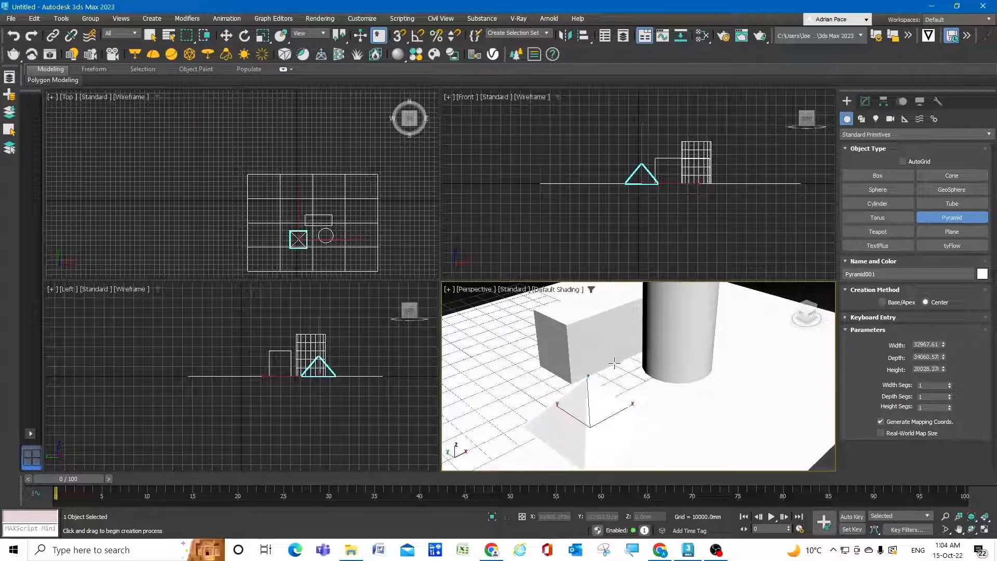
scroll(775, 371, "down", 3)
scroll(775, 370, "up", 3)
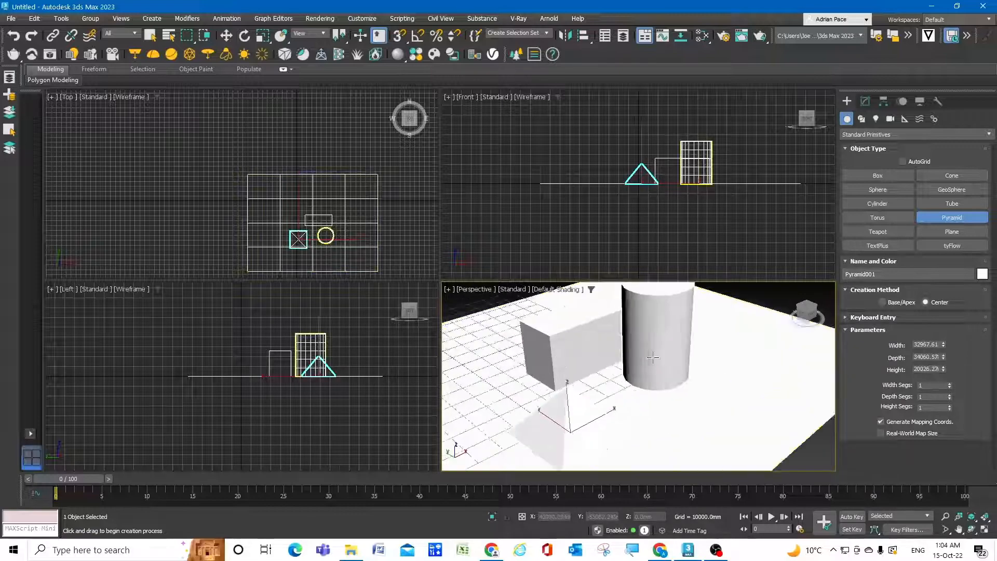
Step: Create a teapot with a radius of about 13,184 mm in front of the cylinder and maximize the Perspective viewport
left_click(906, 234)
left_click_drag(700, 409, 726, 401)
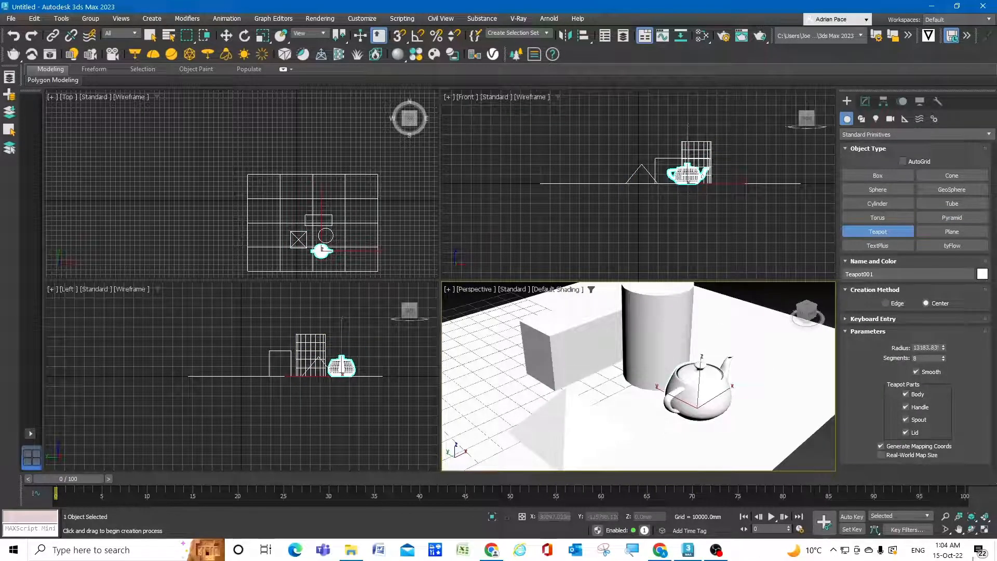
left_click(985, 530)
scroll(319, 291, "down", 5)
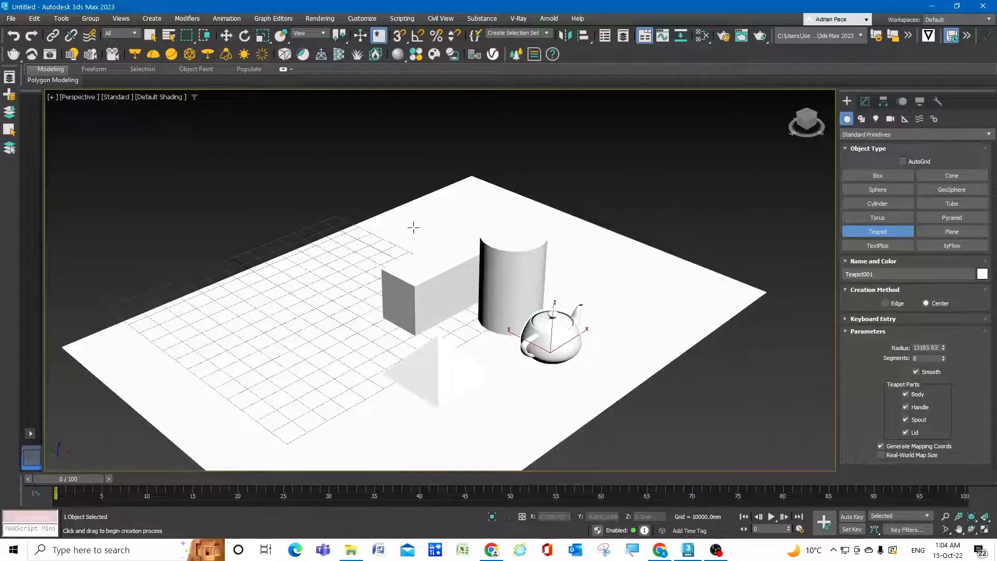
Step: Try a teal object color on the cylinder using the 3ds Max palette
left_click(227, 37)
left_click(480, 283)
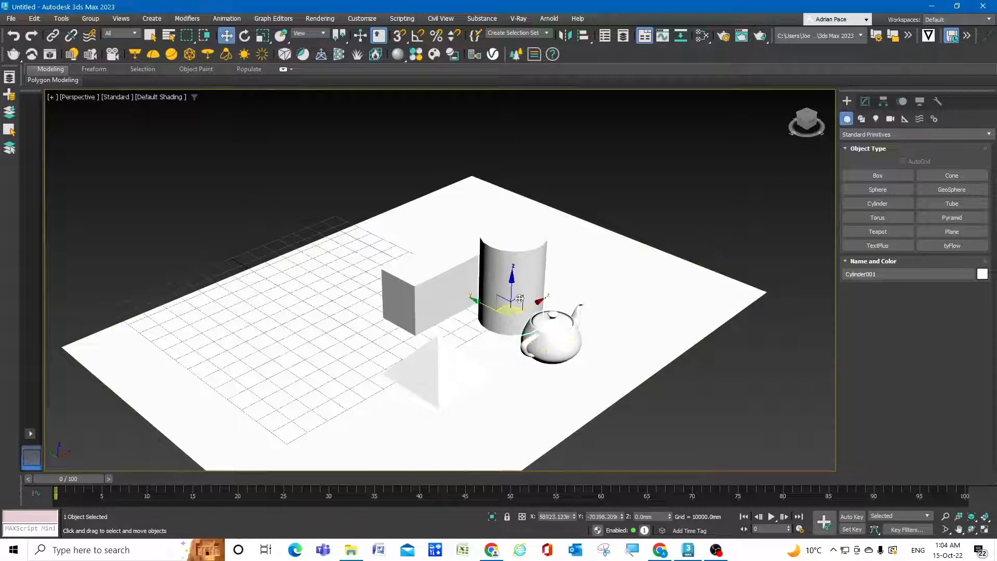
left_click(865, 102)
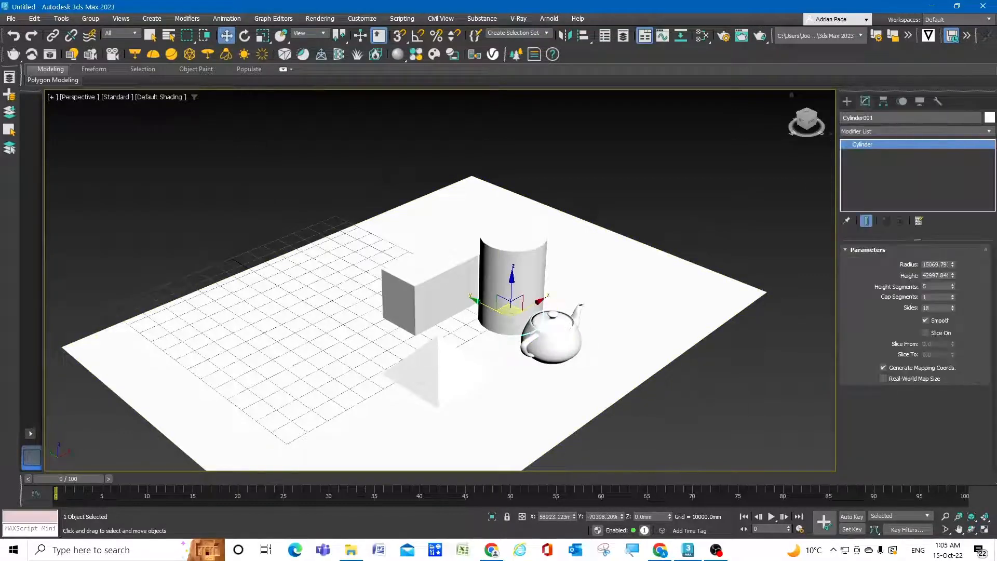
left_click(989, 118)
left_click(501, 267)
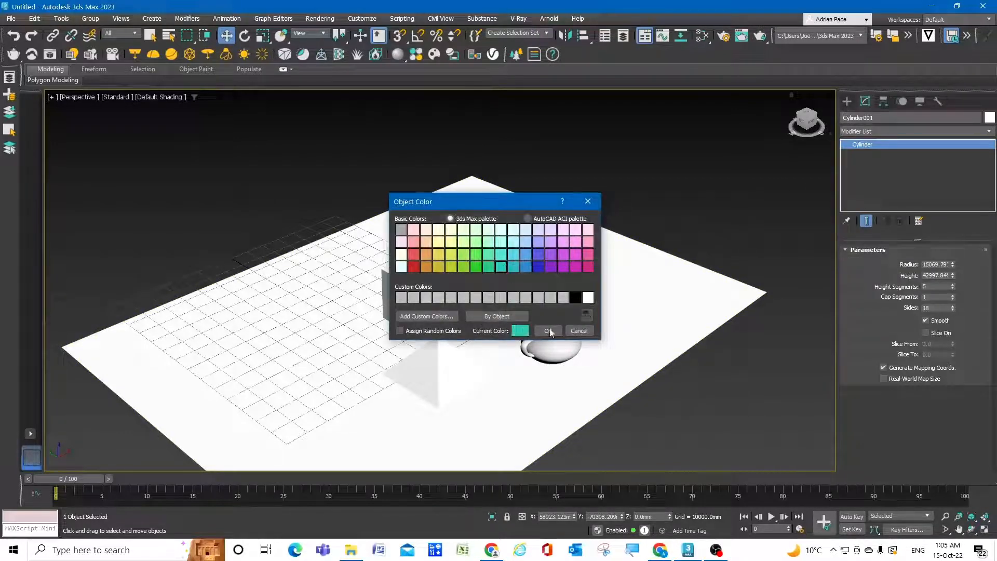
left_click(549, 330)
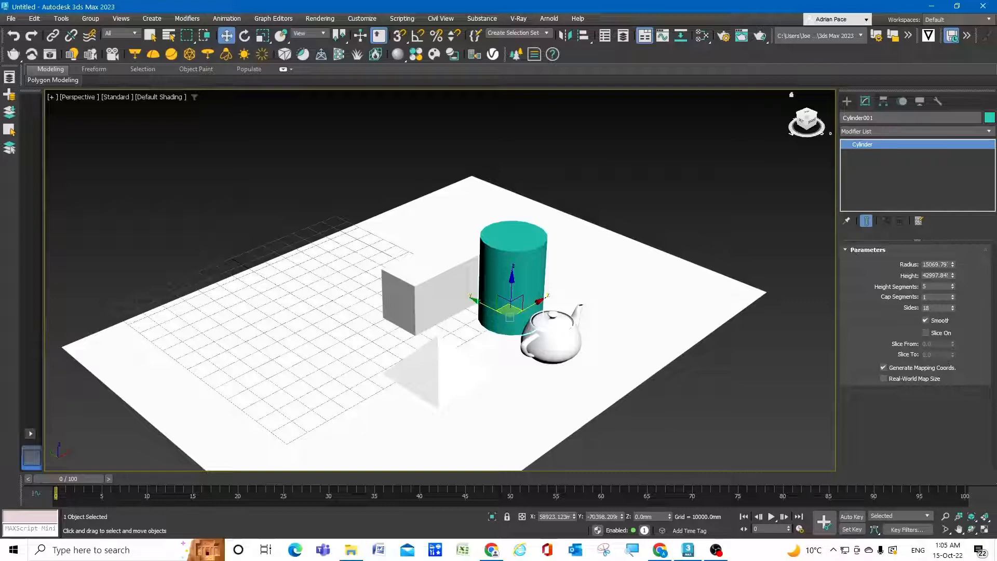
left_click(652, 168)
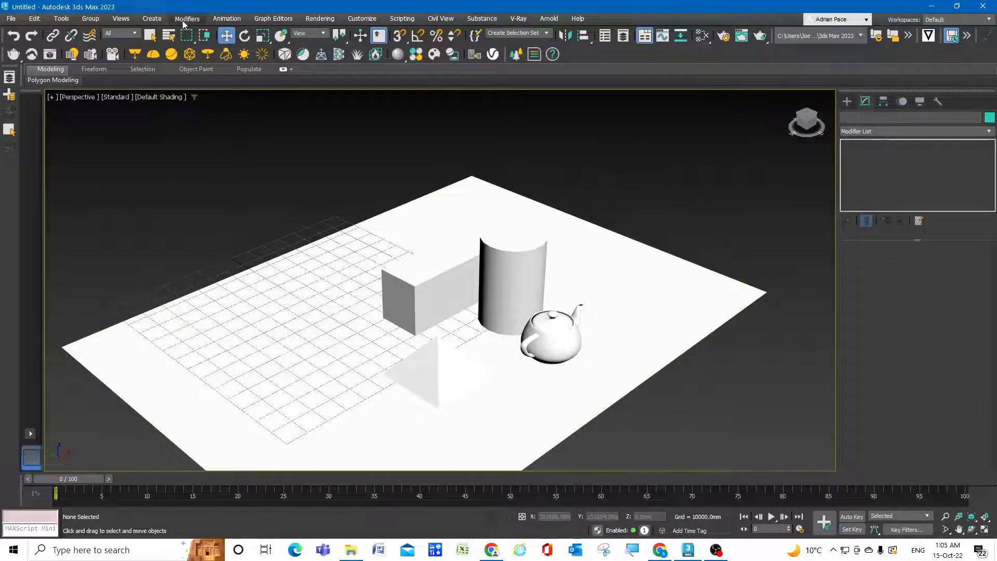
Step: Open the Slate Material Editor and place its resized window so that the primitives stay visible beside it
left_click(318, 19)
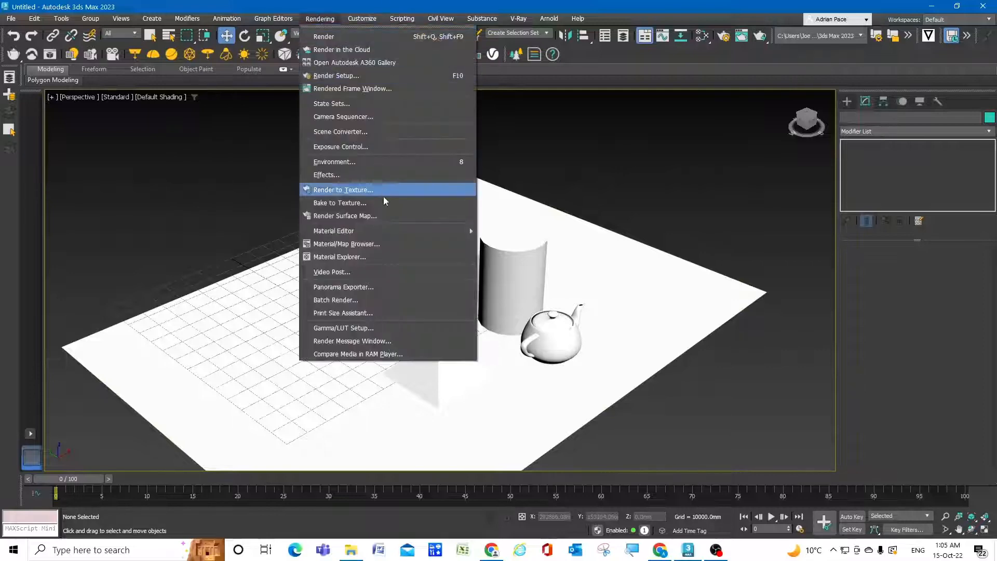
mouse_move(385, 230)
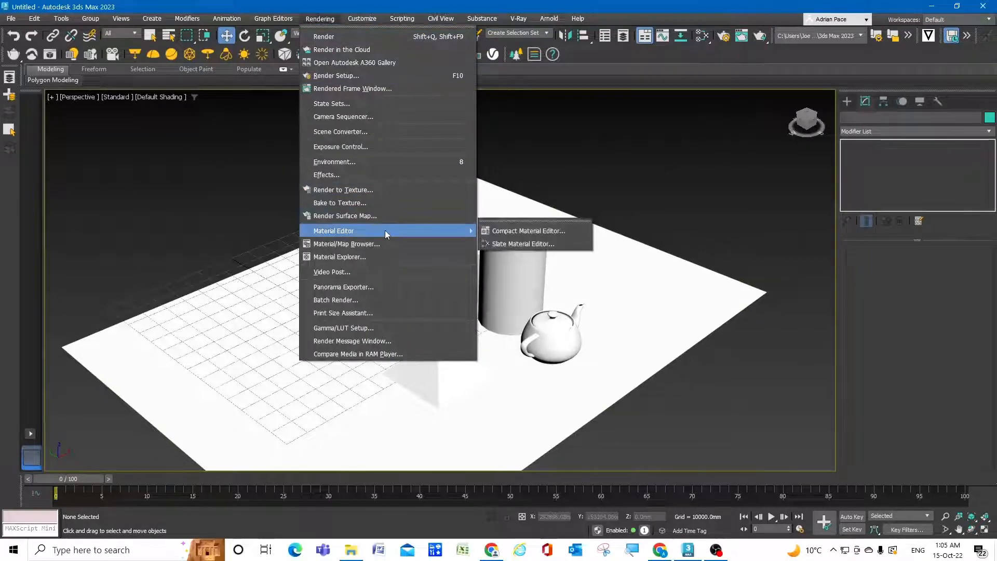
left_click(525, 244)
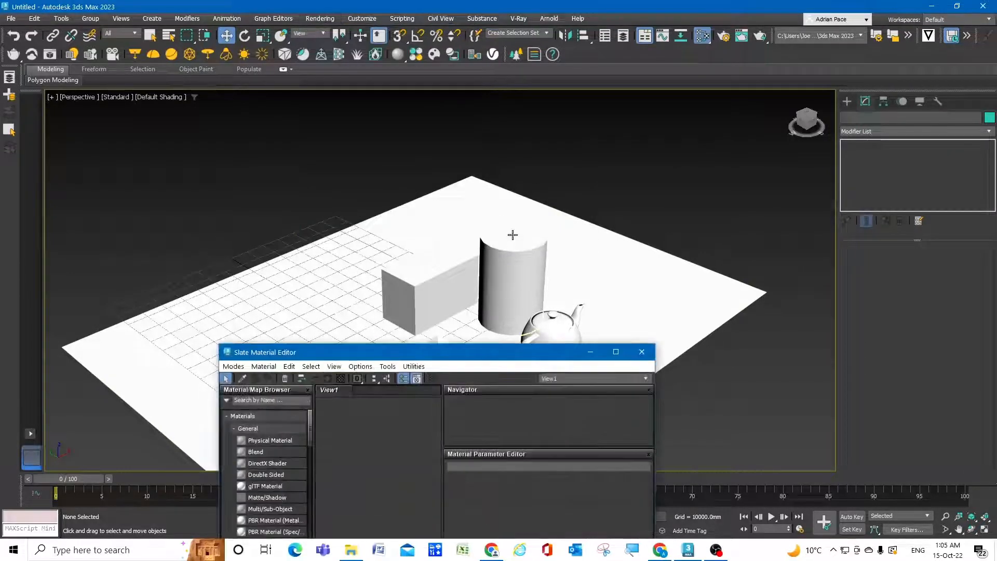
left_click_drag(487, 355, 296, 109)
left_click_drag(463, 331, 425, 331)
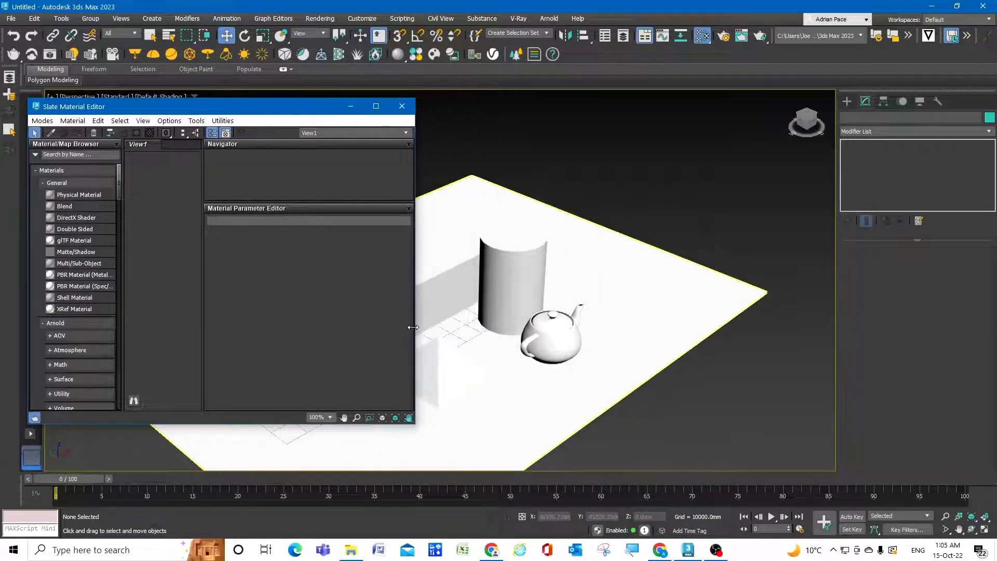
scroll(694, 314, "down", 6)
scroll(629, 312, "up", 3)
scroll(628, 312, "up", 5)
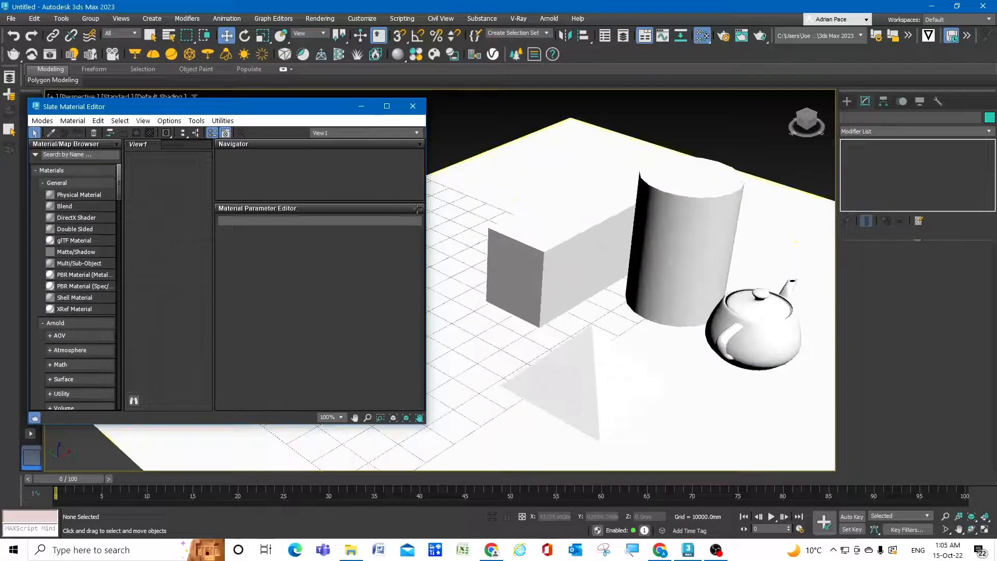
left_click_drag(140, 111, 184, 100)
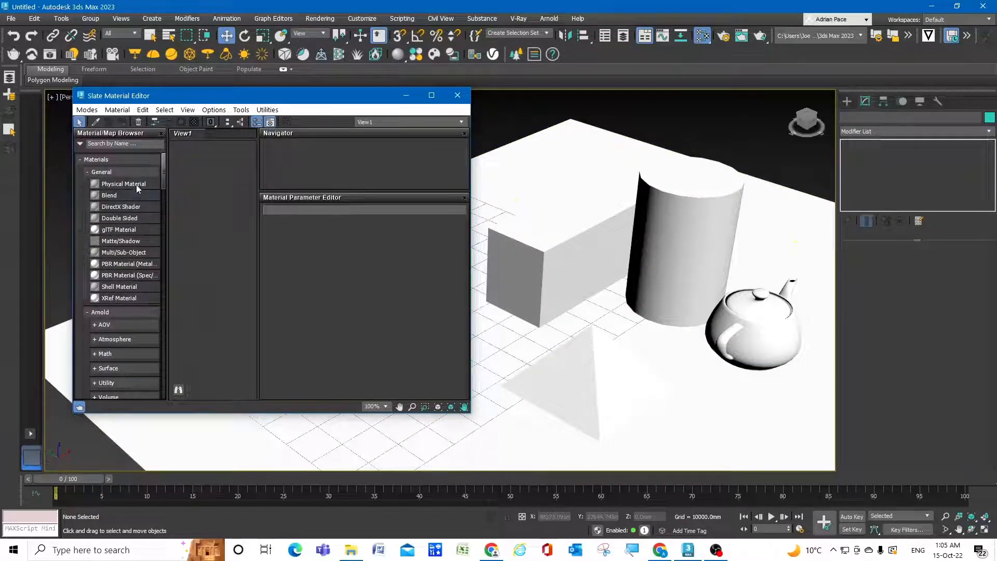
Step: Collapse the Maps and Arnold groups in the Material/Map Browser and leave the General materials expanded
left_click(114, 160)
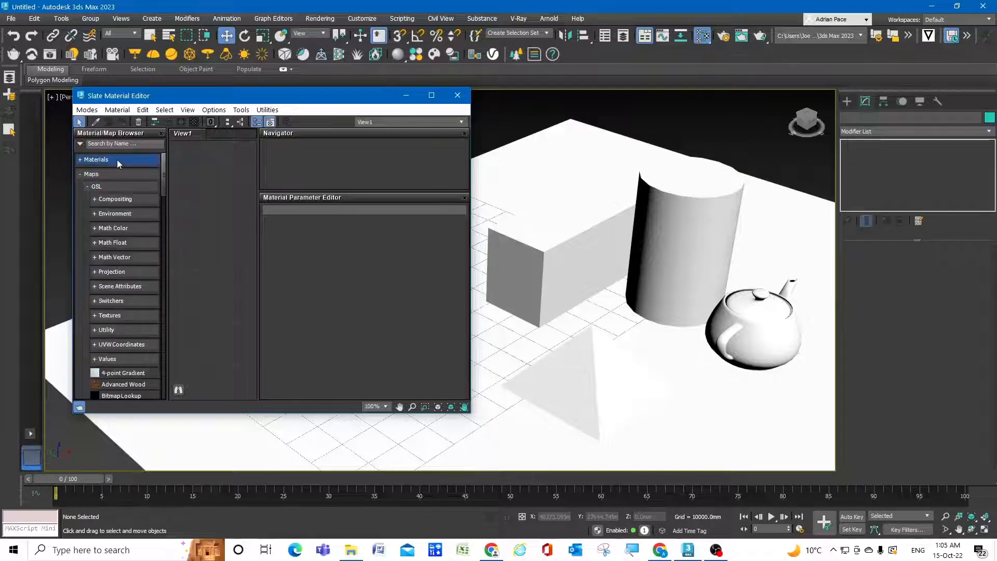
left_click(105, 175)
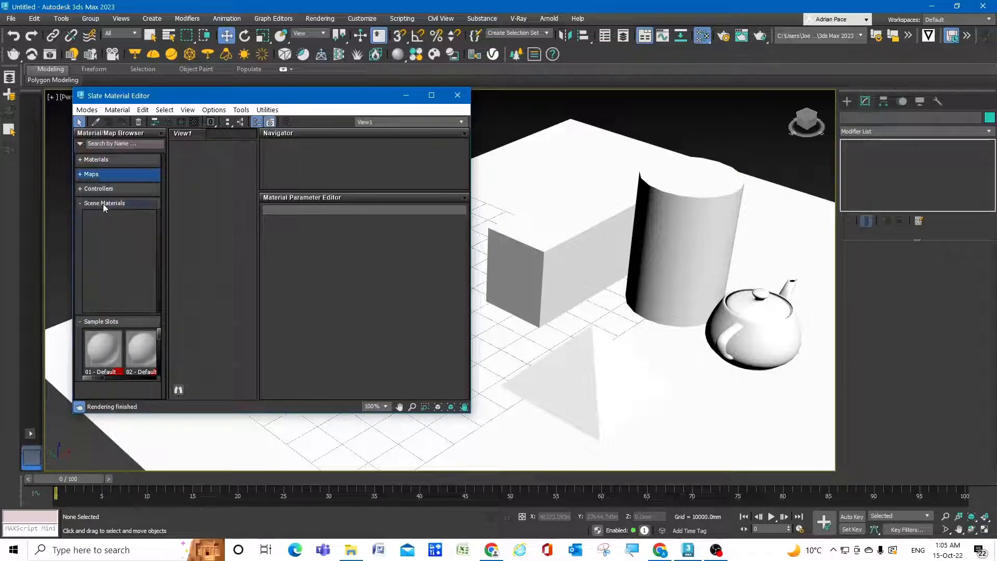
left_click(113, 160)
left_click(120, 172)
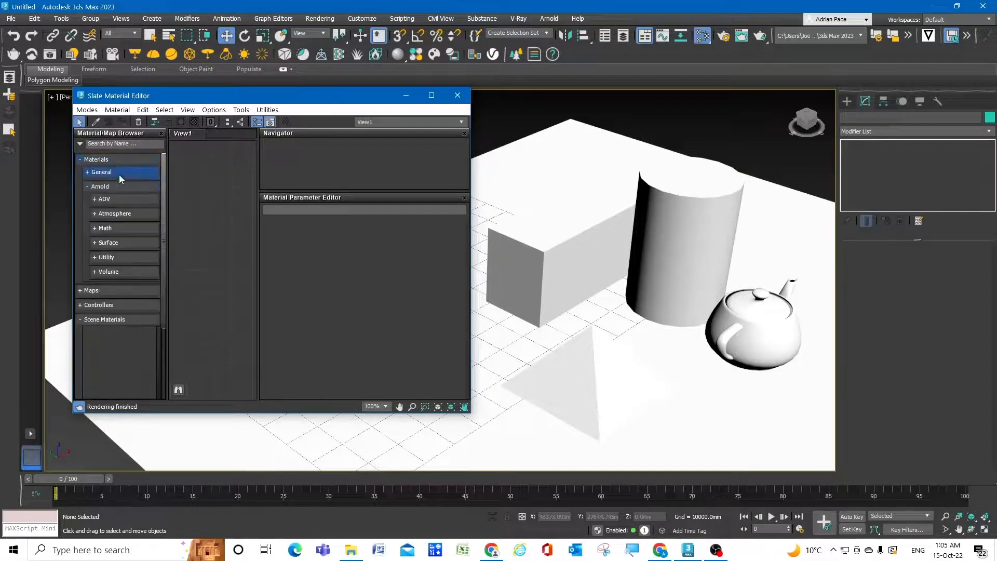
left_click(121, 186)
left_click(123, 187)
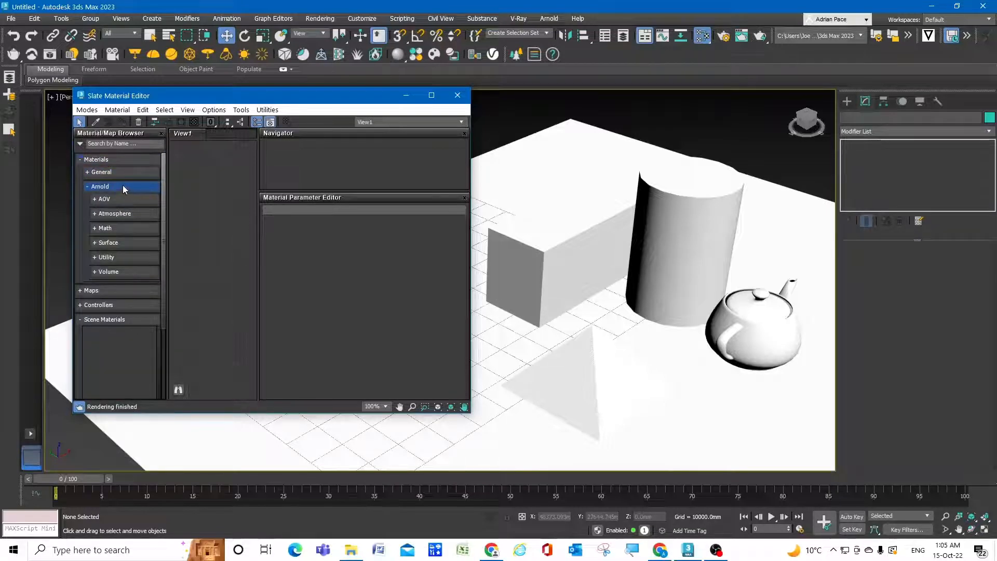
left_click(123, 185)
left_click(120, 170)
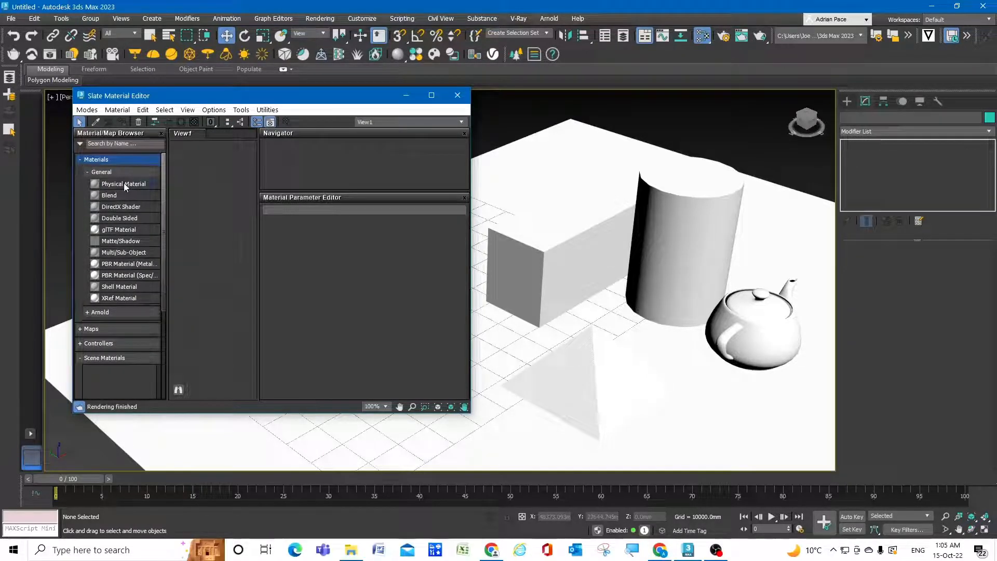
Step: Add a Physical Material node to View1 and widen the Slate Material Editor window
left_click_drag(115, 184, 212, 225)
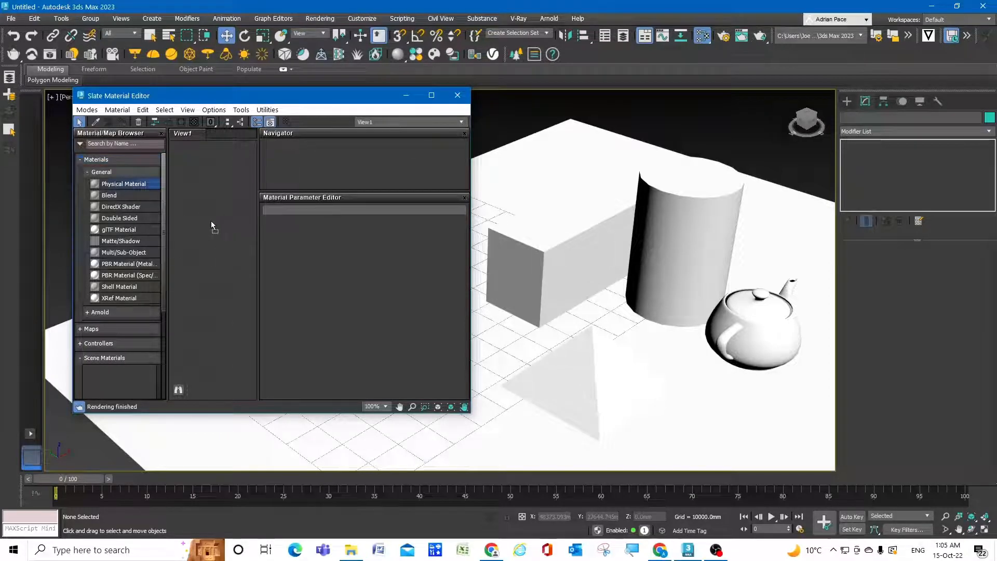
left_click_drag(206, 222, 208, 223)
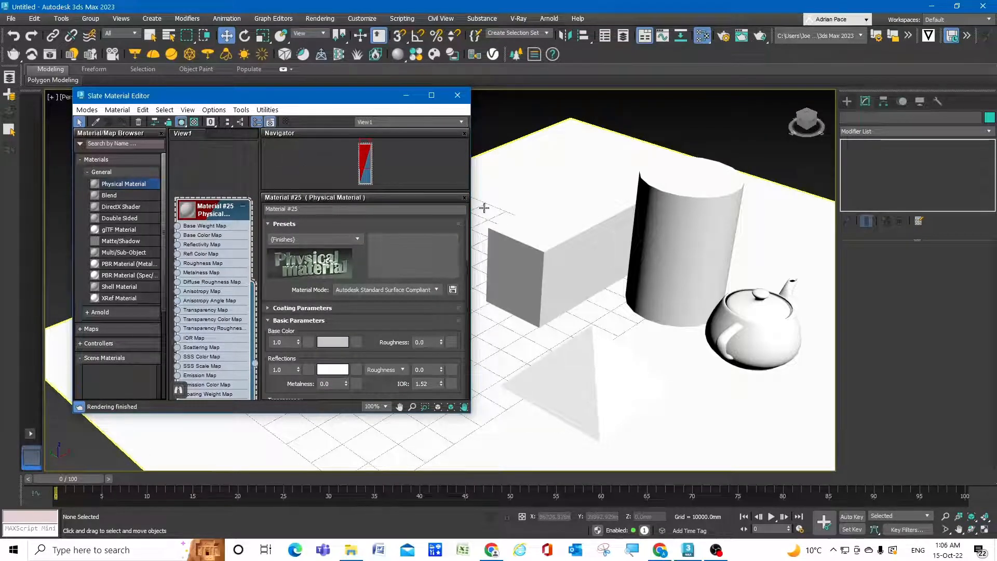
left_click_drag(470, 209, 522, 210)
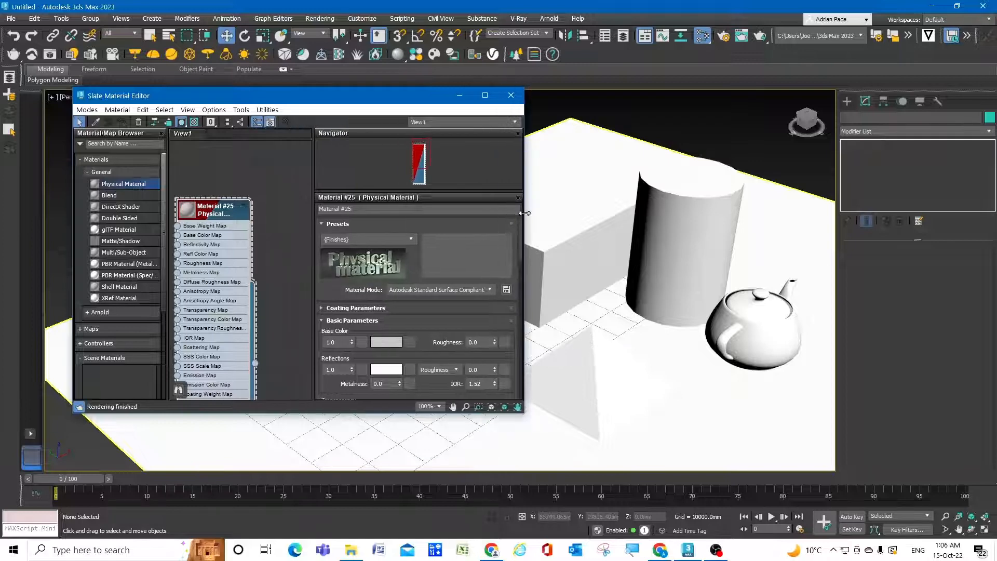
Step: Collapse the Basic Parameters rollout of the new physical material
scroll(274, 212, "down", 1)
scroll(218, 266, "up", 2)
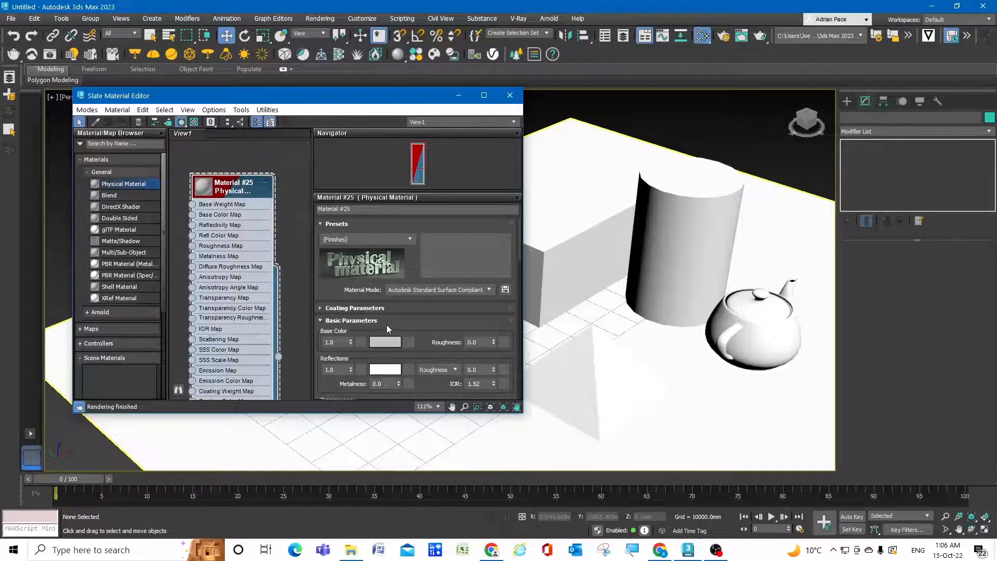
scroll(385, 322, "down", 1)
left_click(328, 290)
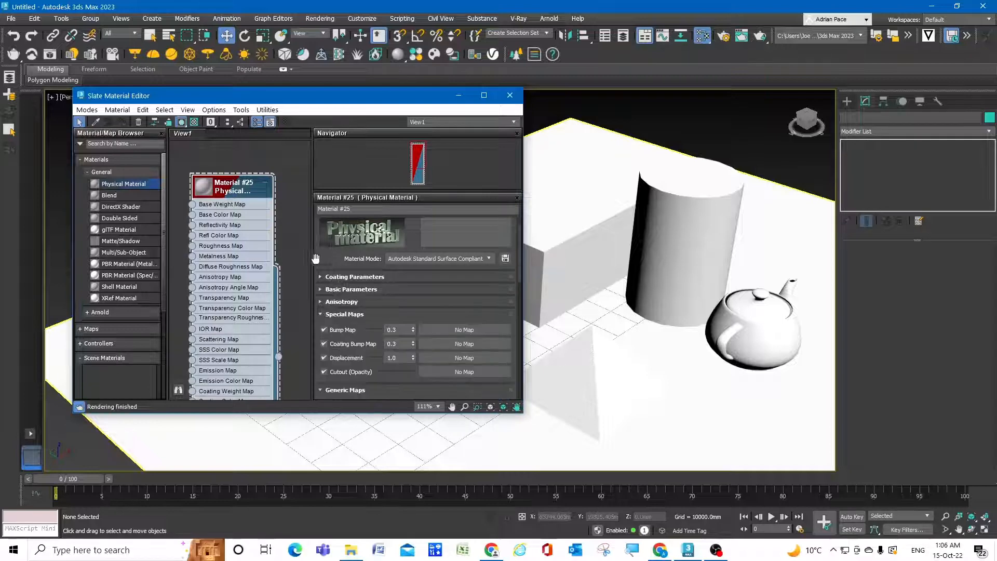
Step: Collapse the Special Maps rollout and expand the Basic Parameters rollout of the physical material
left_click(320, 314)
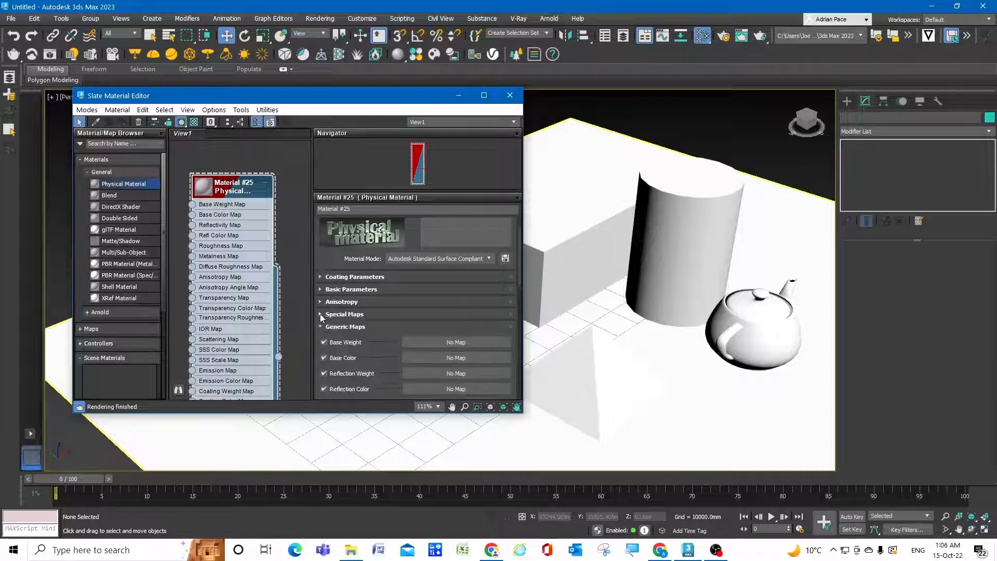
left_click(322, 277)
left_click(322, 276)
left_click(319, 289)
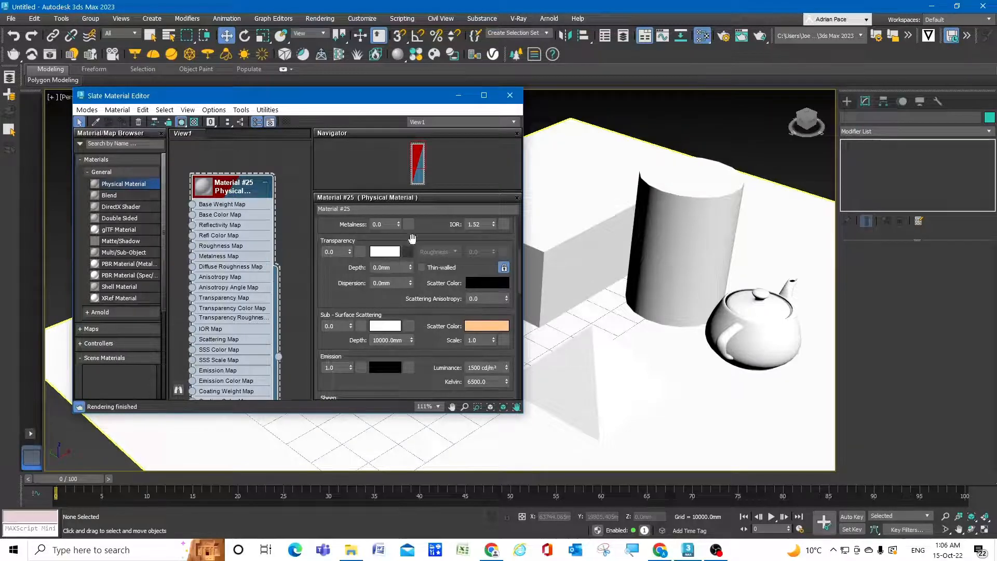
scroll(394, 267, "up", 3)
scroll(395, 265, "up", 3)
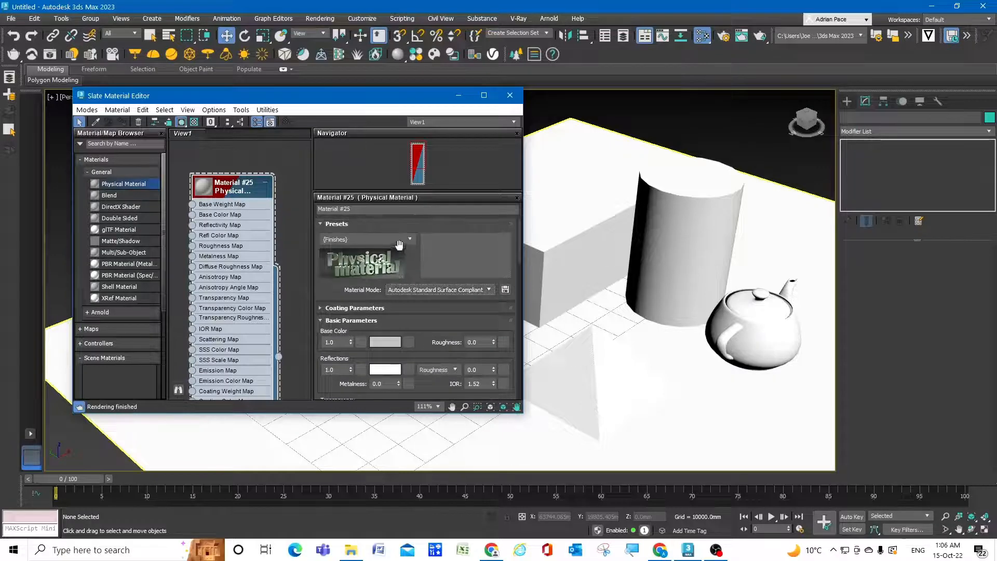
Step: Look through the finish, non-metallic, transparent, metal and special presets and apply Glossy Paint to the physical material
left_click(410, 239)
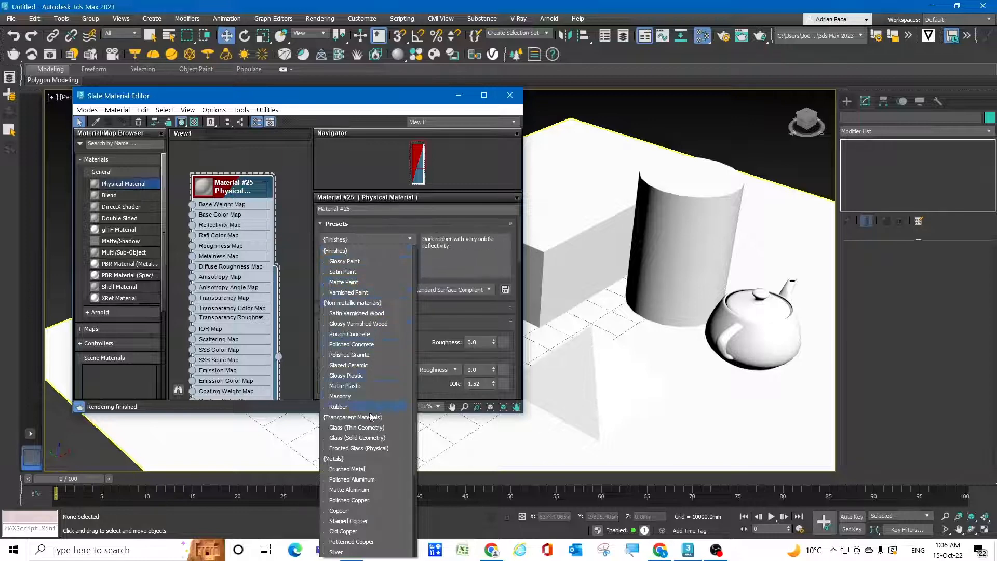
scroll(369, 485, "down", 1)
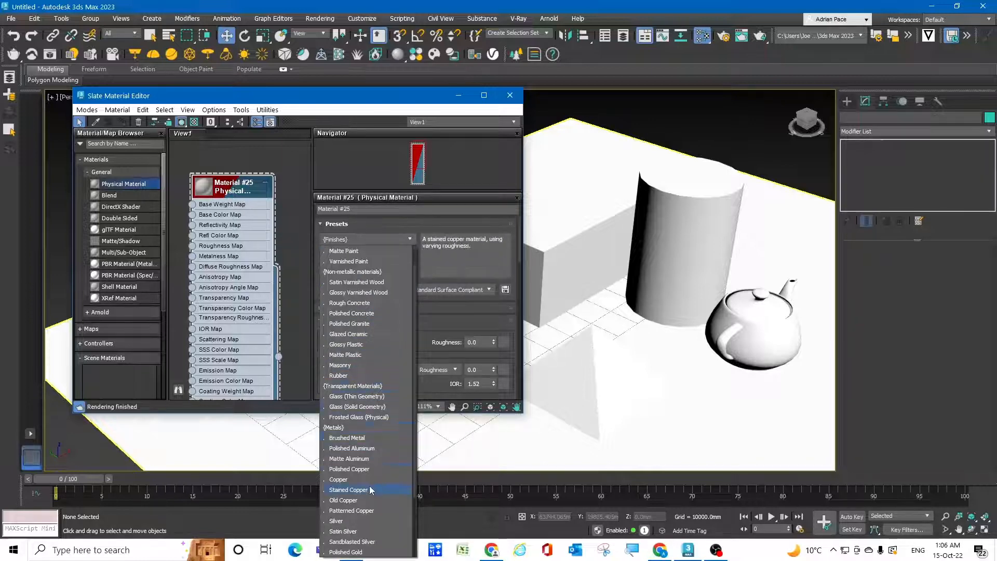
scroll(370, 415, "down", 3)
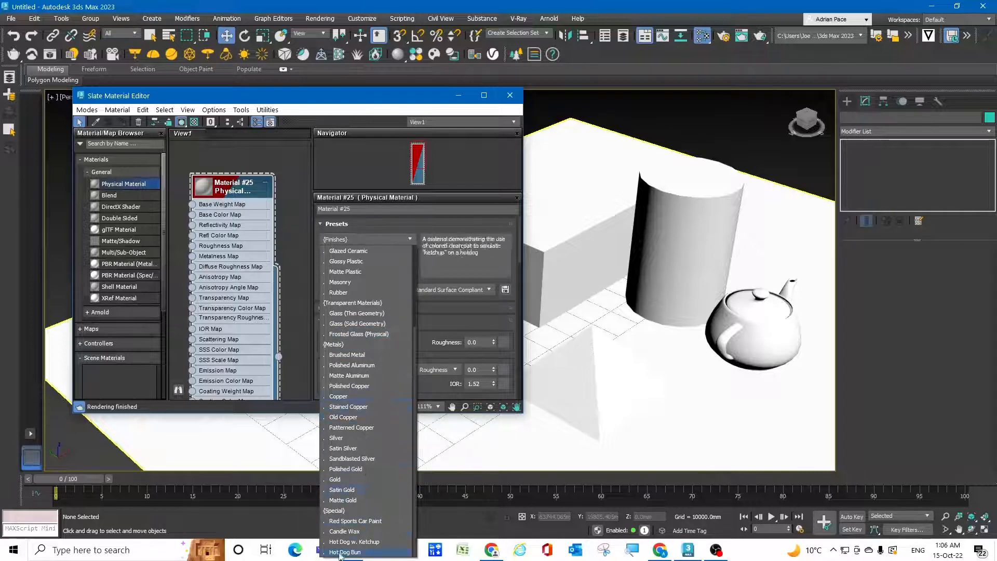
scroll(373, 356, "up", 1)
scroll(373, 354, "up", 2)
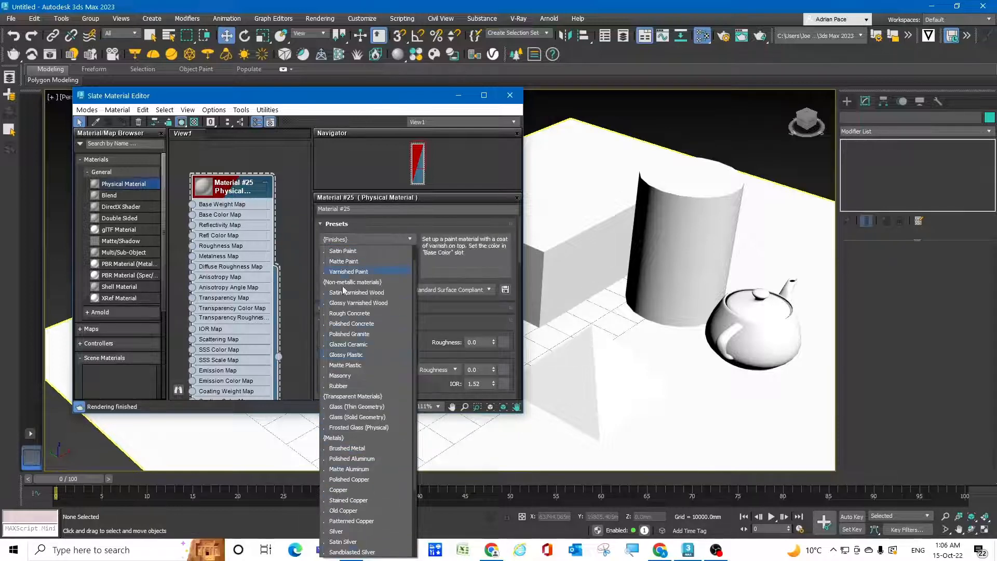
scroll(369, 265, "up", 1)
left_click(368, 264)
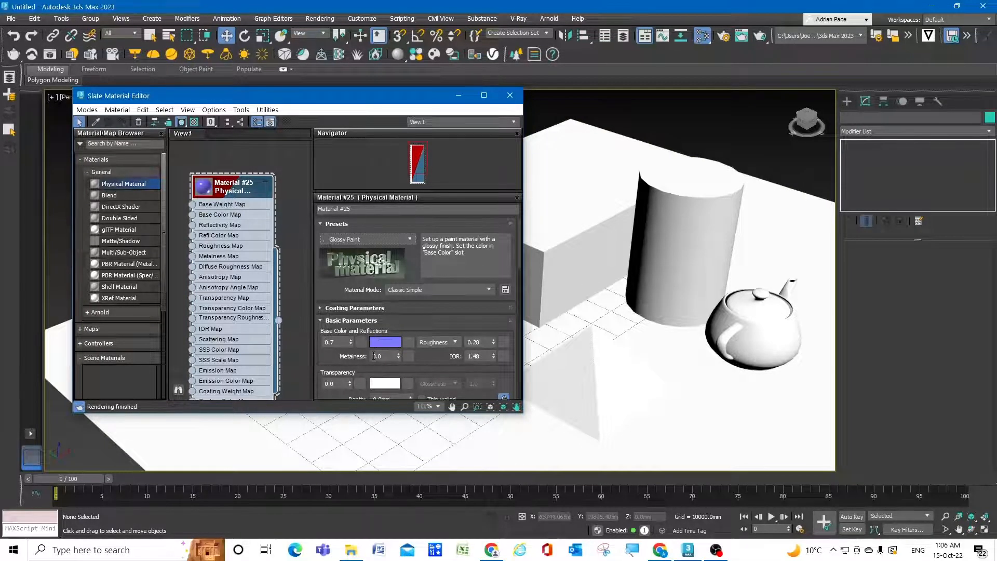
Step: Set the material's base color to a saturated red (1.0, 0.024, 0.0) and assign the material to the cylinder
scroll(373, 356, "down", 2)
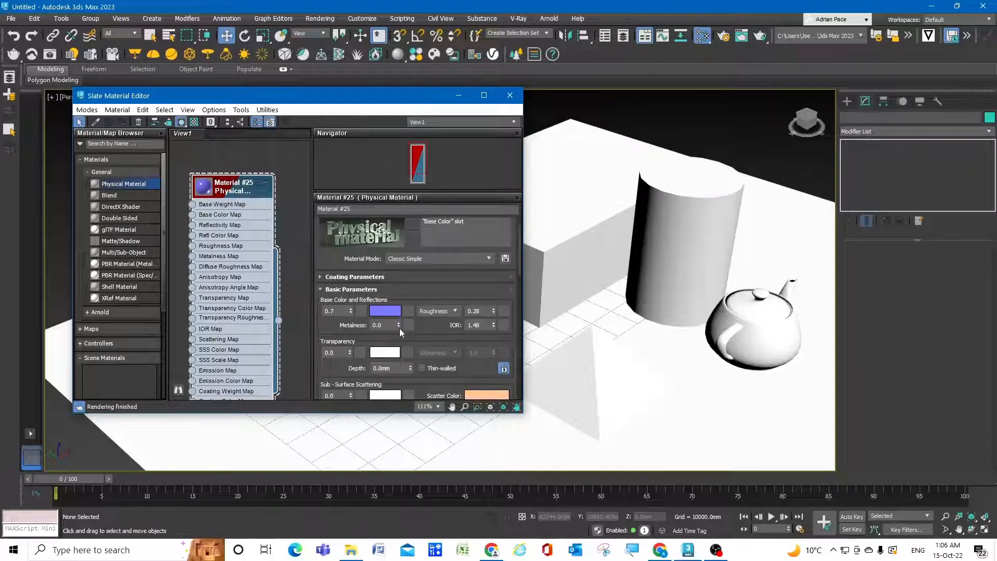
scroll(399, 342, "up", 2)
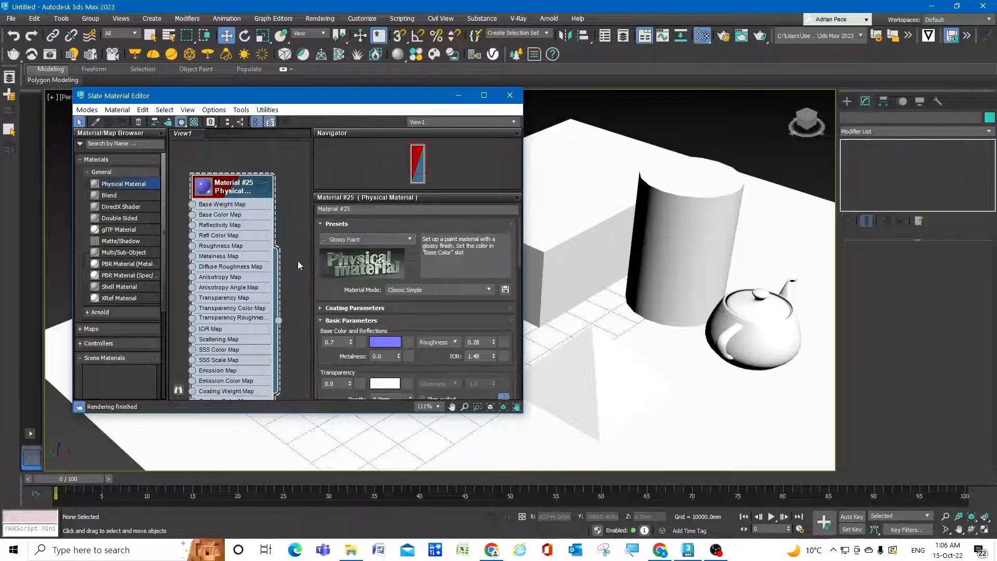
left_click(389, 342)
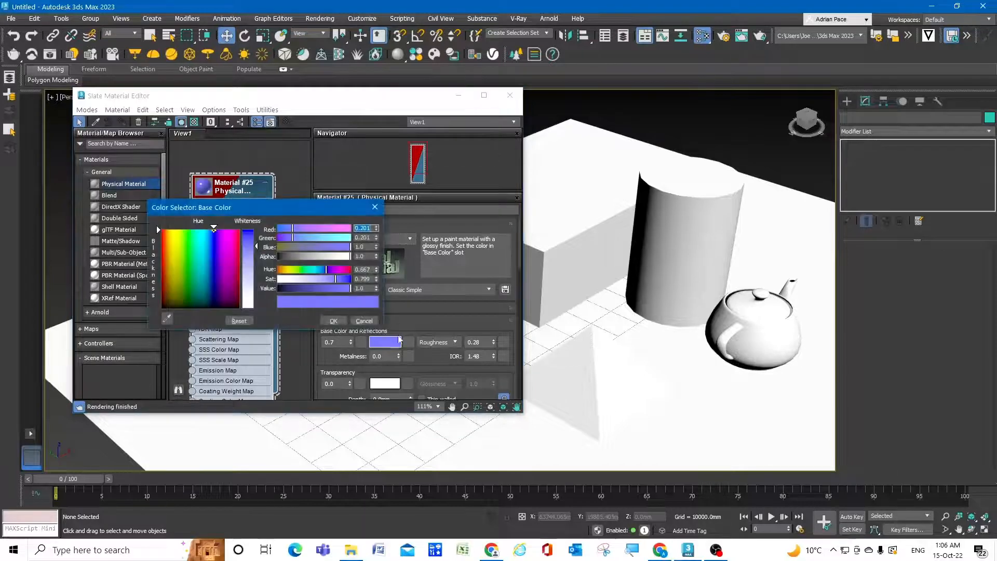
left_click_drag(173, 253, 162, 227)
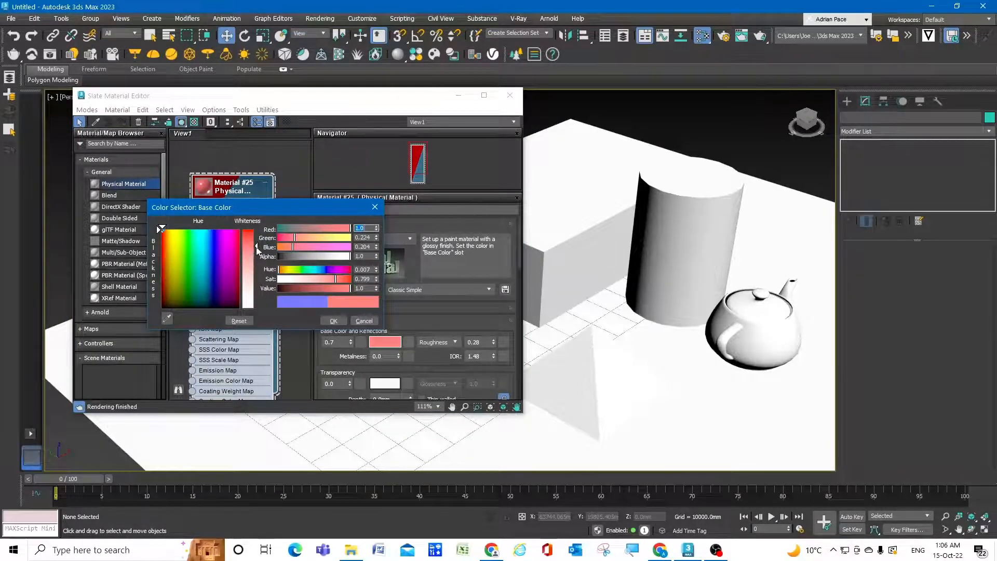
left_click_drag(256, 256, 263, 233)
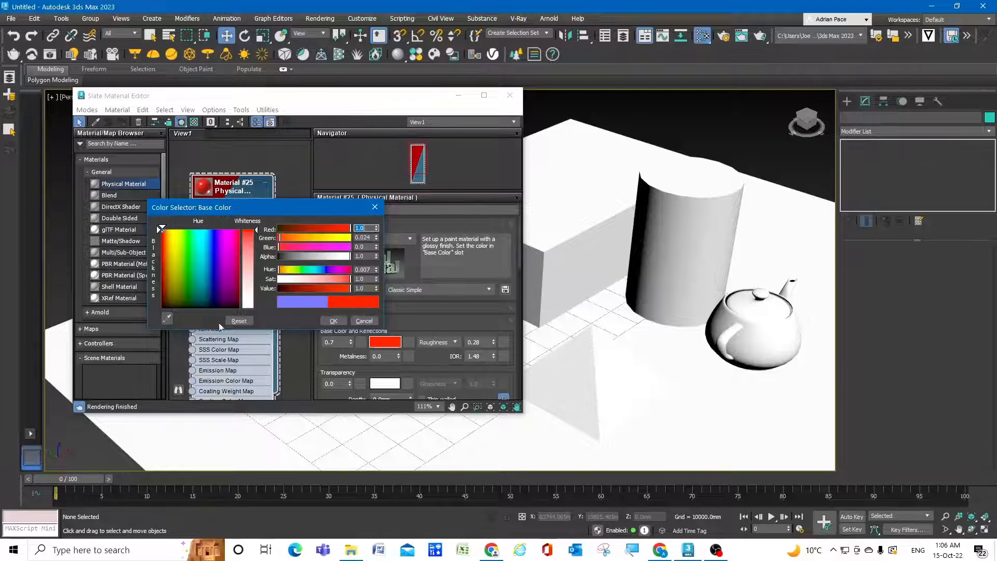
left_click(333, 321)
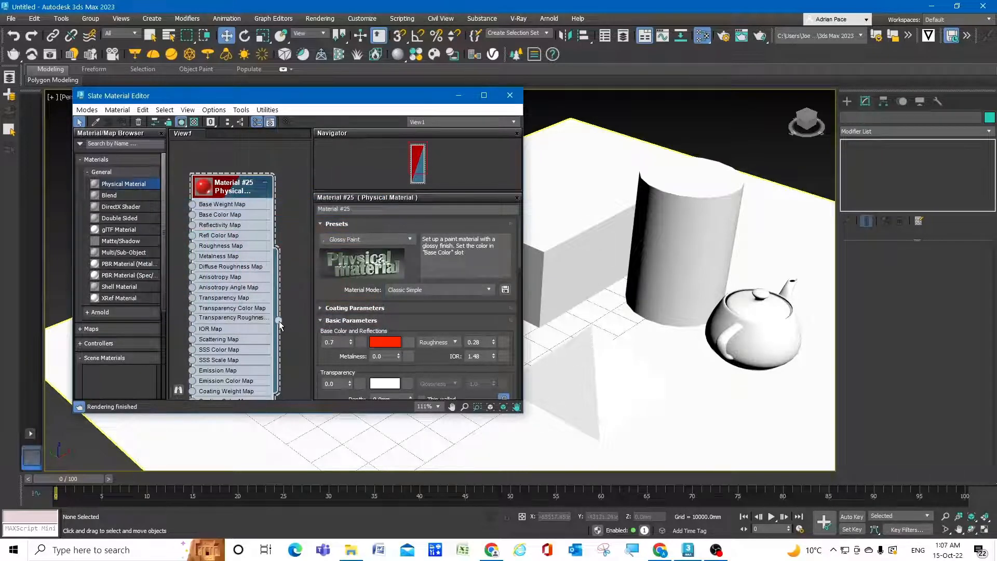
left_click_drag(305, 341, 705, 308)
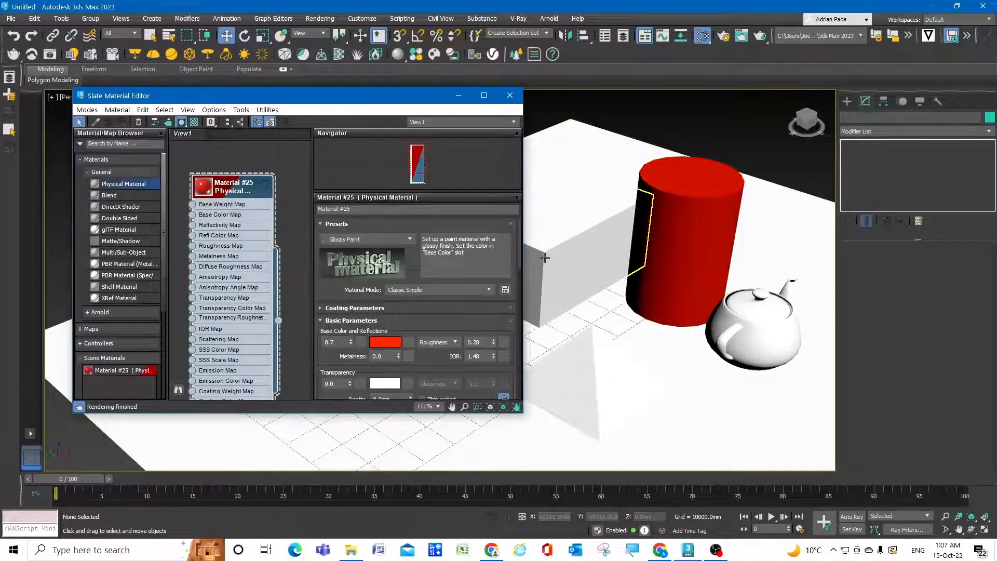
Step: Switch the Perspective viewport from Standard to High Quality, moving the Slate Material Editor aside to reach its labels
left_click_drag(307, 93, 297, 137)
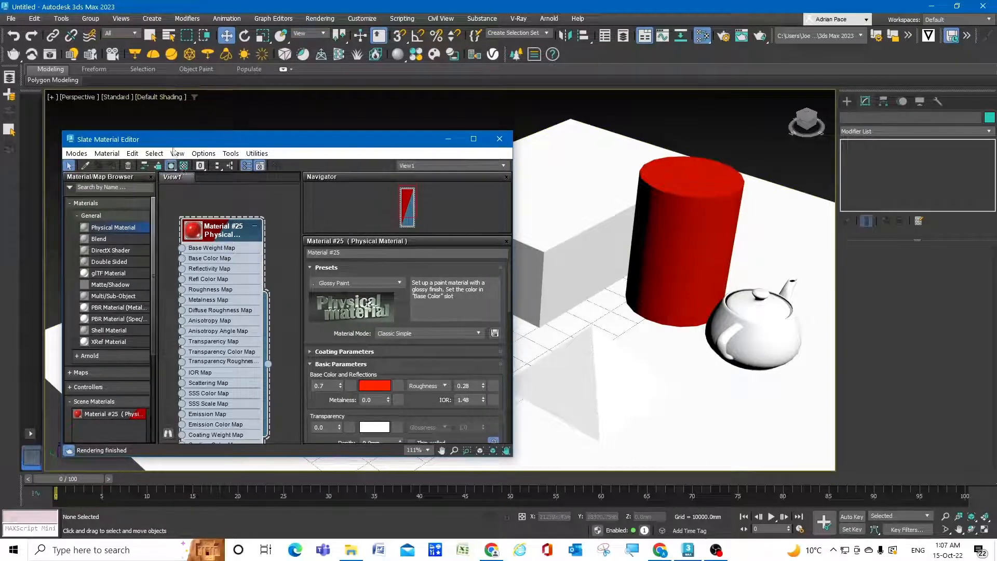
left_click(154, 99)
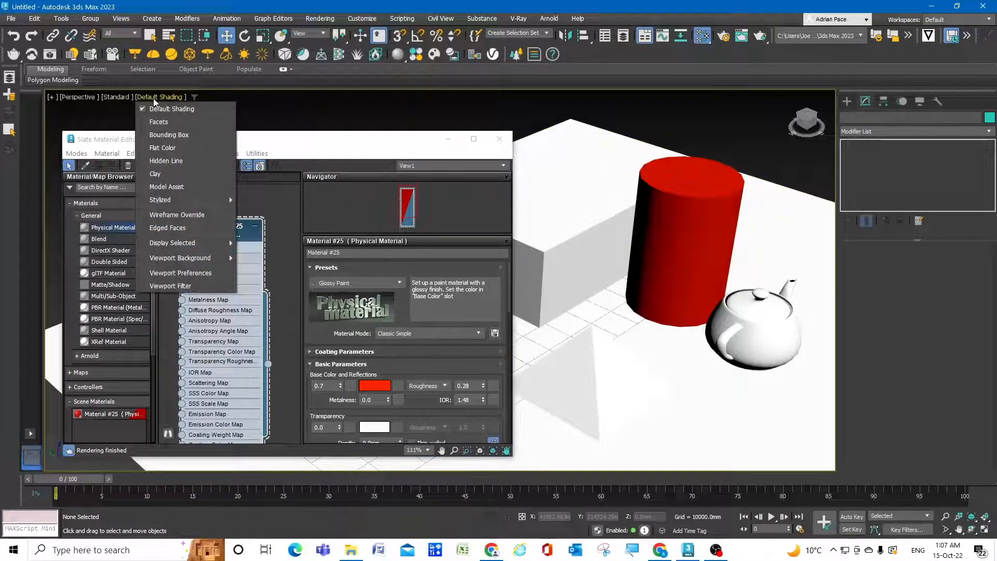
left_click(112, 103)
left_click(115, 98)
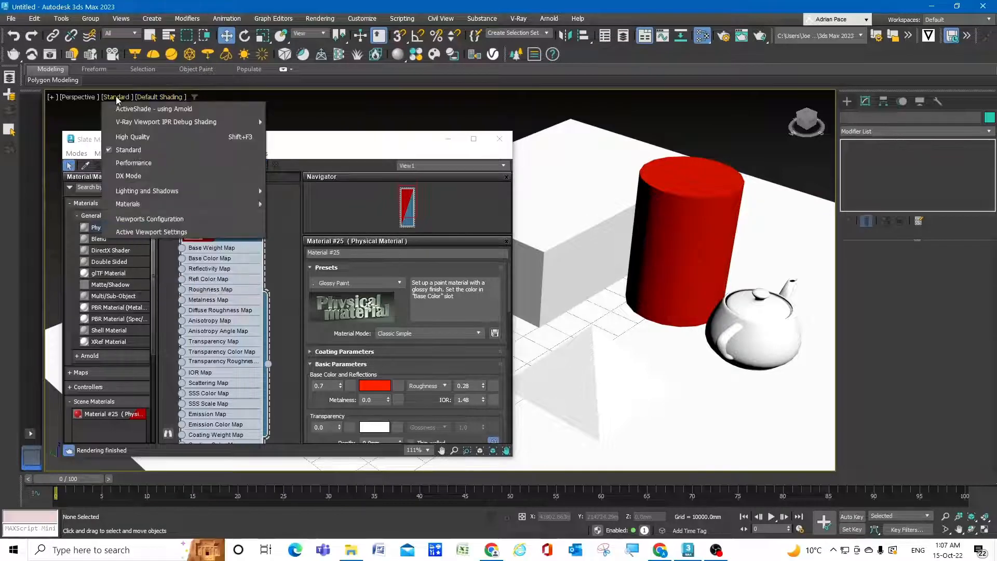
left_click(129, 139)
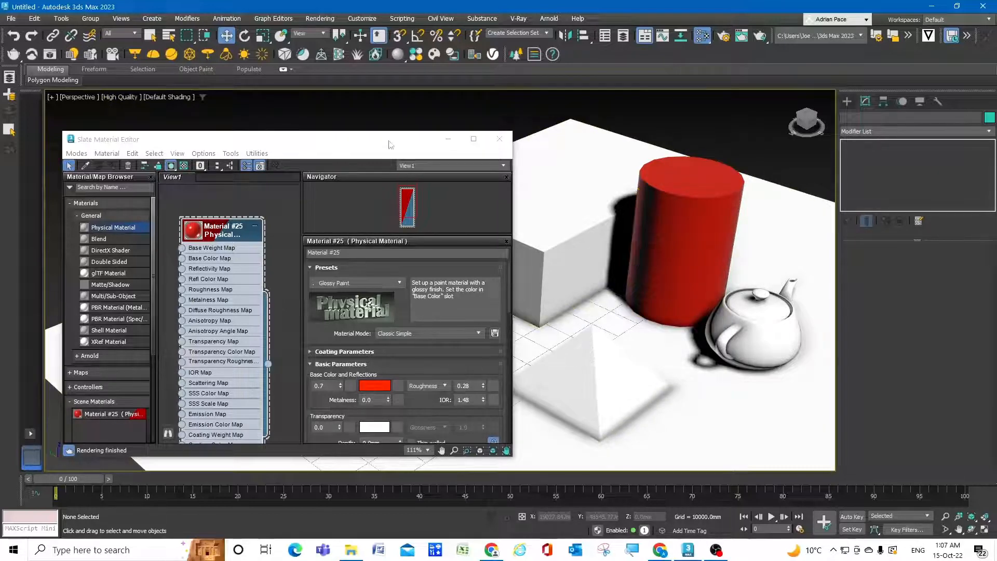
left_click_drag(391, 145, 407, 103)
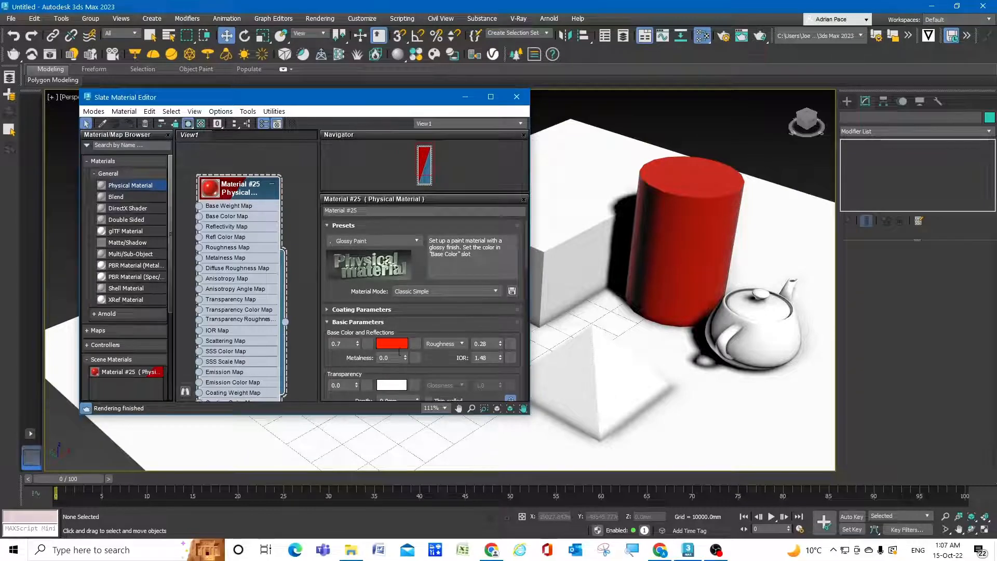
Step: Try the Glazed Ceramic preset on the cylinder's material and return to the Glossy Paint preset
left_click(402, 242)
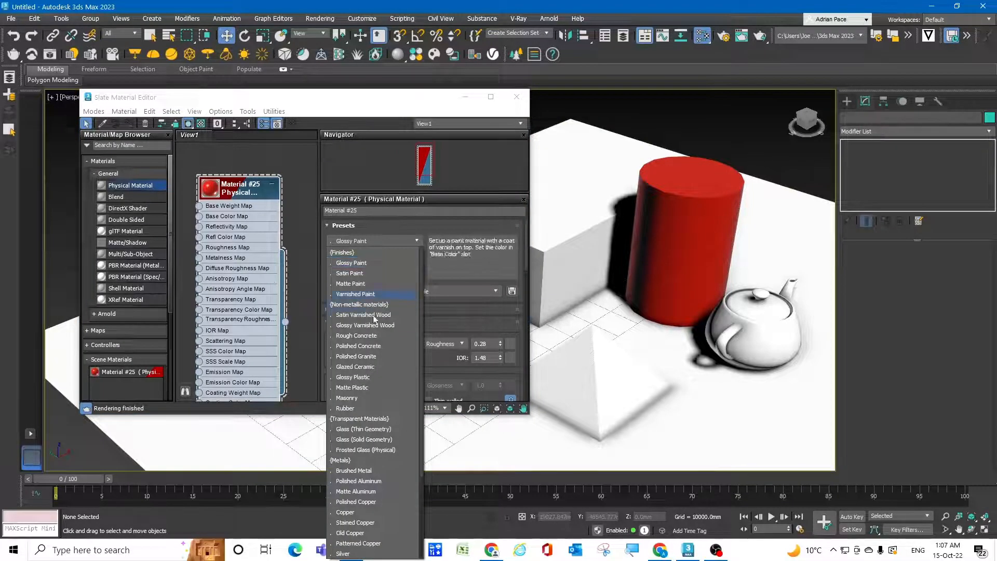
left_click(370, 366)
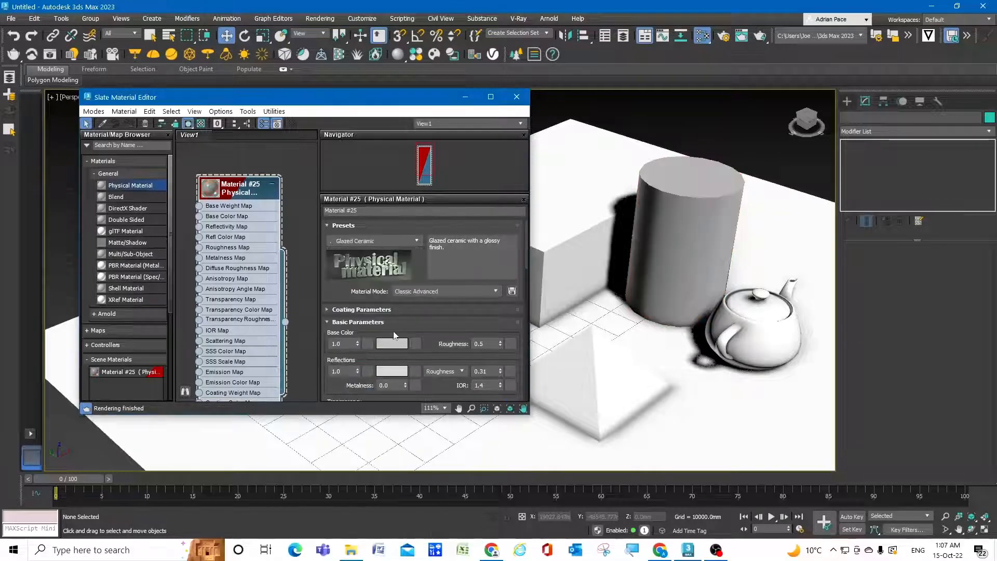
left_click(400, 243)
left_click(389, 261)
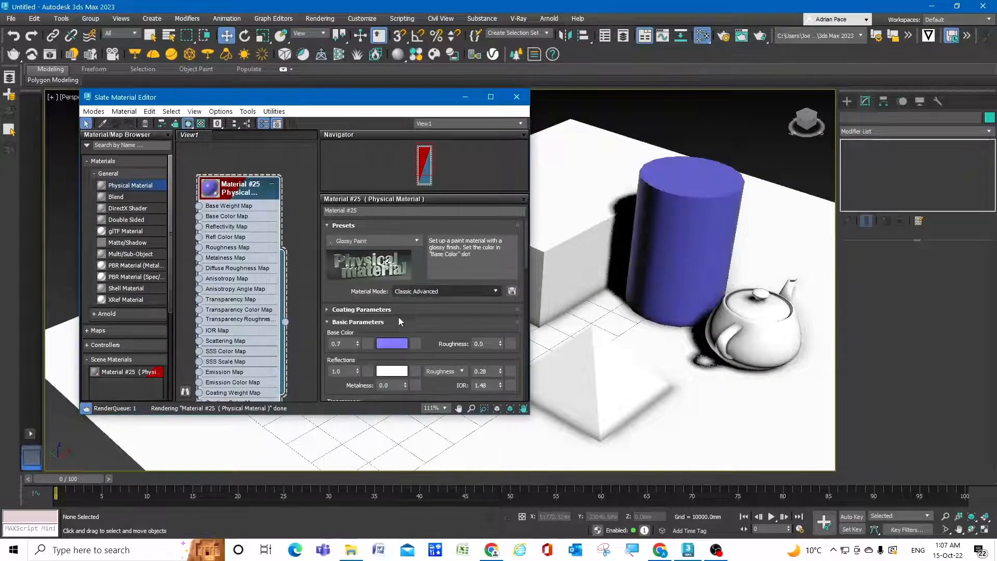
Step: Change the base color of the cylinder's Glossy Paint material to fully saturated red
left_click(400, 341)
left_click_drag(176, 236, 172, 227)
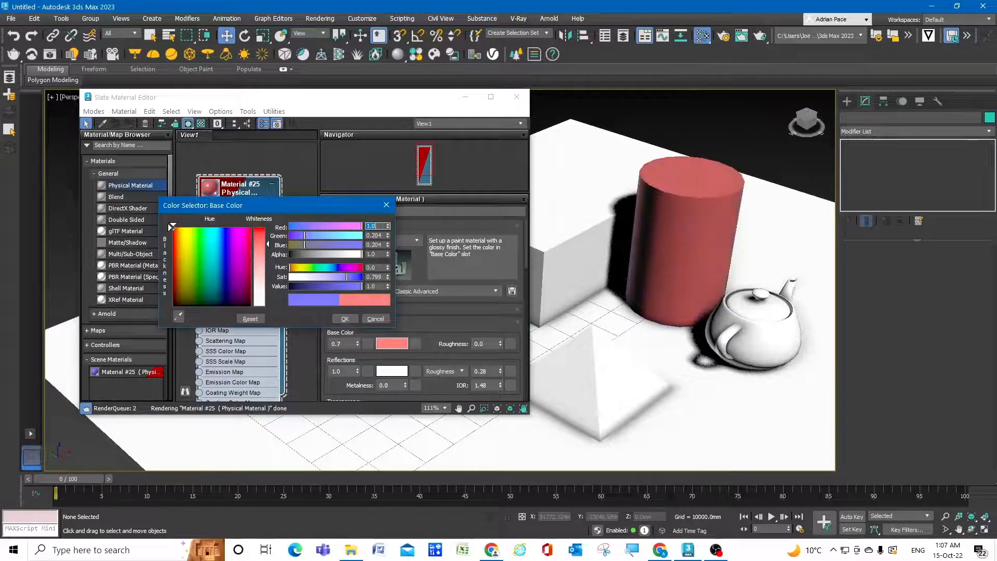
left_click_drag(293, 249, 290, 228)
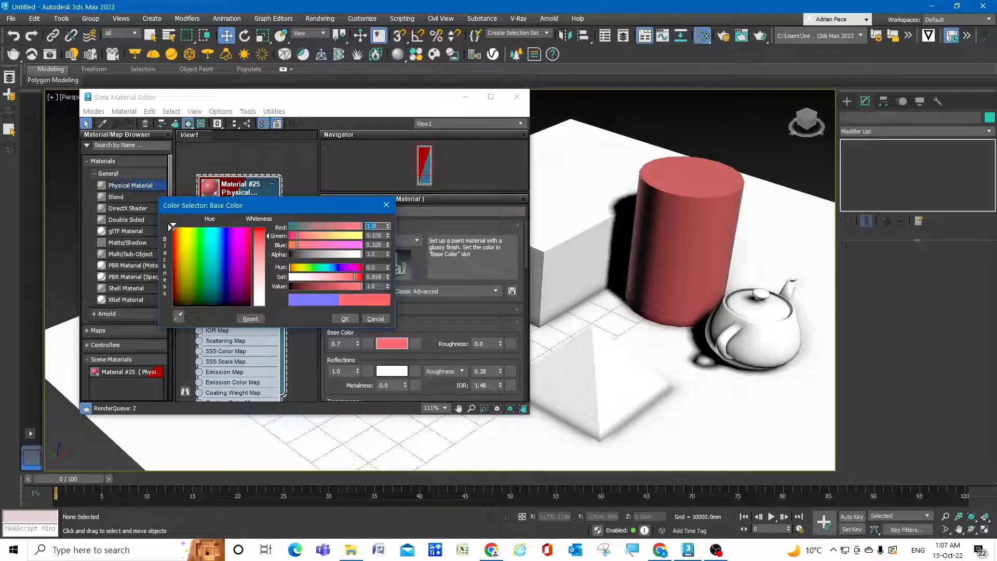
left_click(346, 318)
Step: Add a second Physical Material node to View1 beside the red material
scroll(215, 258, "down", 5)
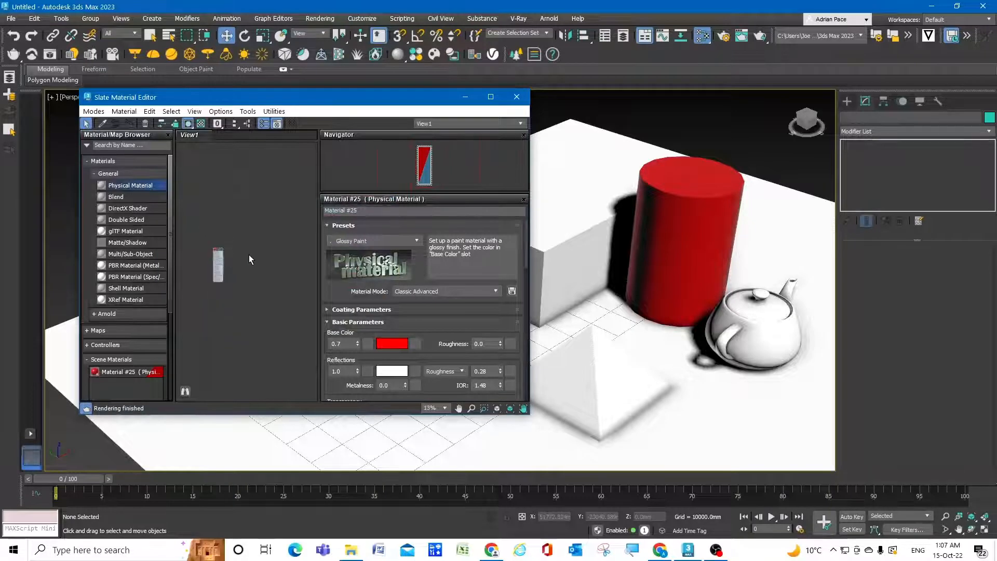
scroll(190, 262, "down", 1)
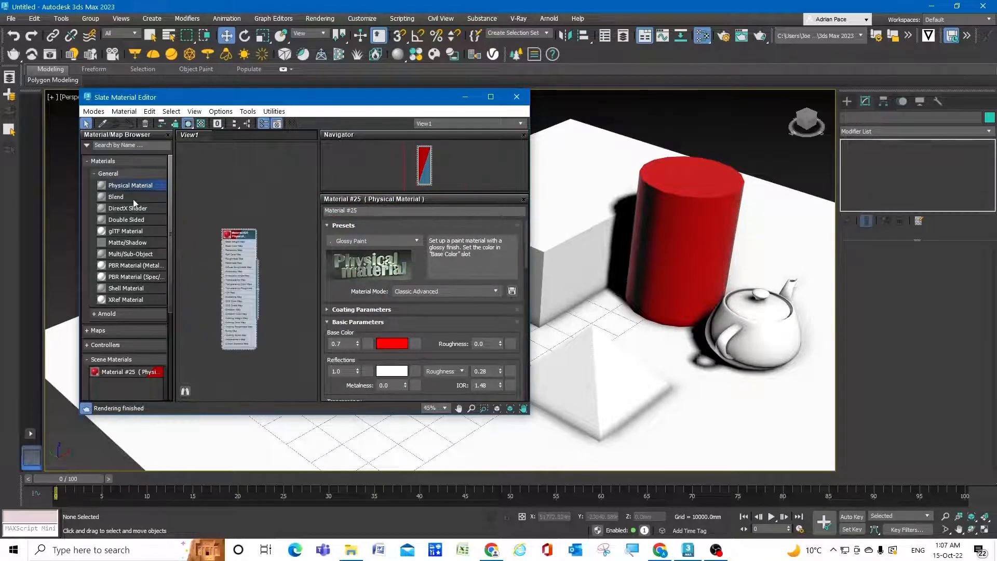
left_click_drag(207, 214, 263, 230)
scroll(216, 248, "down", 3)
scroll(238, 254, "up", 3)
scroll(249, 273, "up", 3)
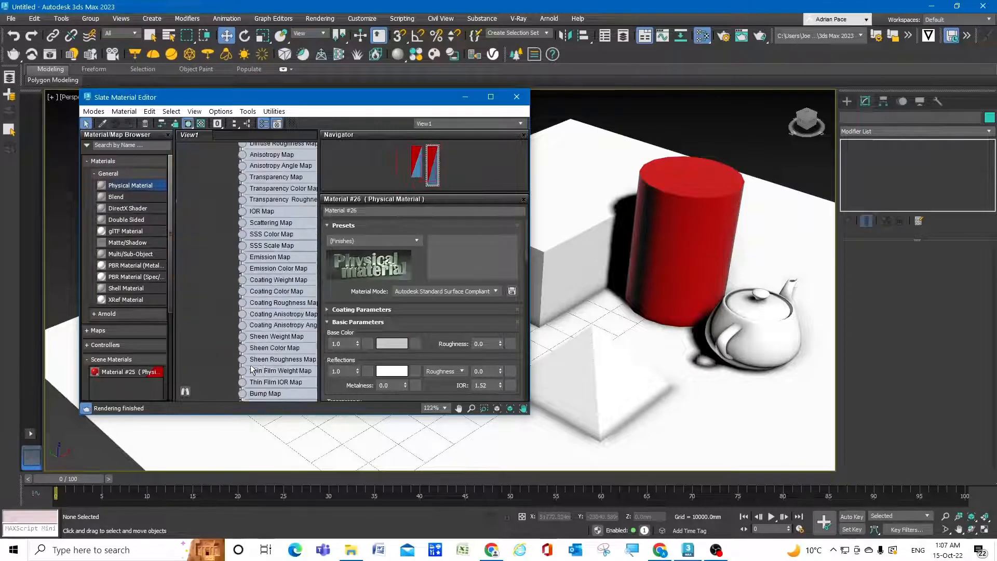
scroll(251, 193, "up", 1)
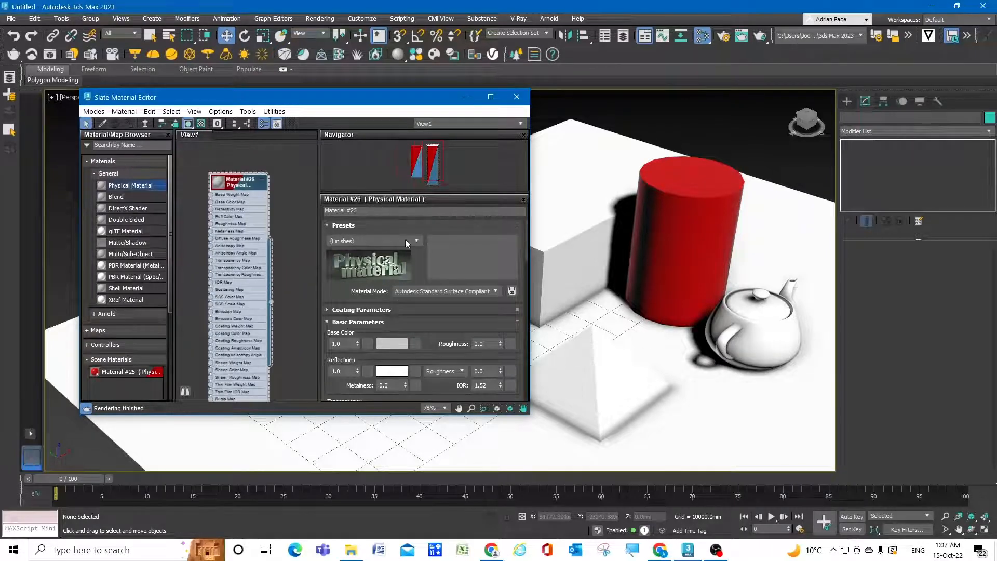
Step: Apply the Brushed Metal preset to the new physical material and assign it to the pyramid
left_click(452, 292)
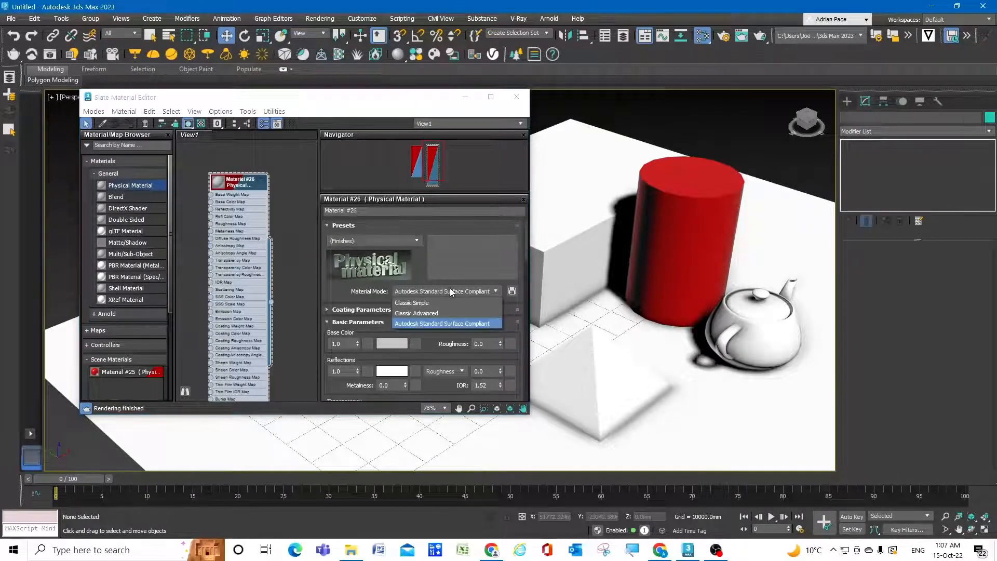
left_click(446, 311)
left_click(401, 241)
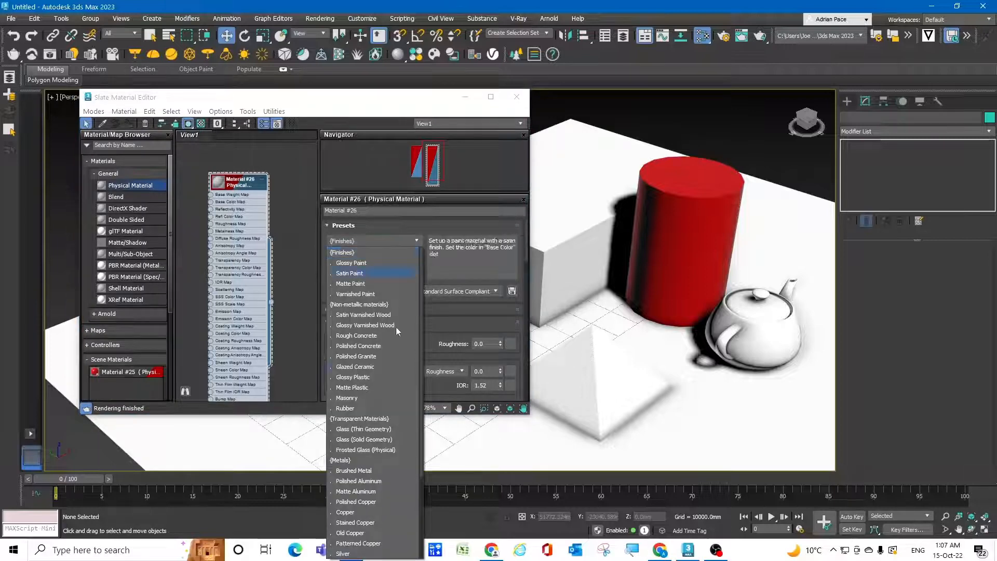
scroll(369, 466, "down", 2)
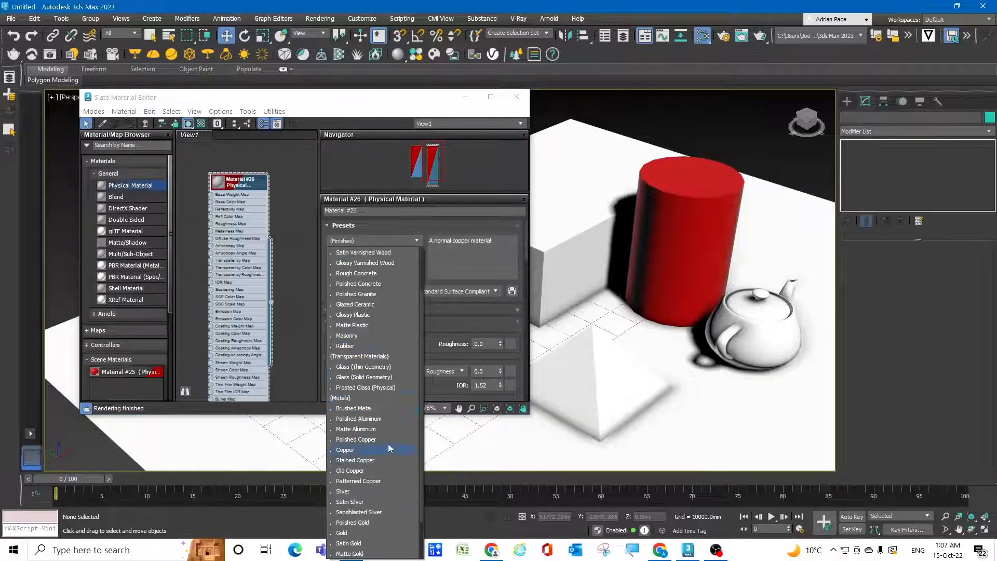
left_click(384, 409)
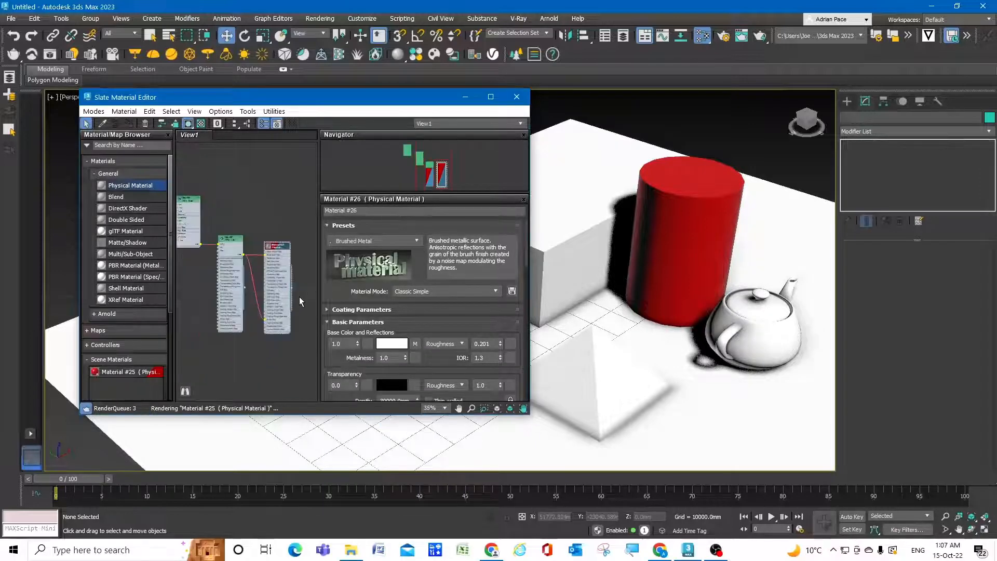
scroll(262, 269, "down", 4)
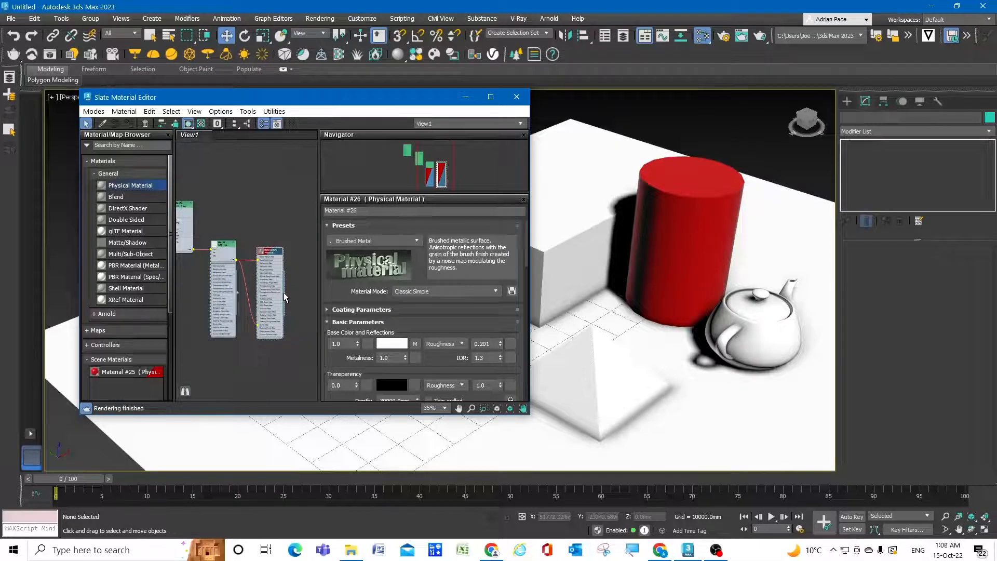
left_click_drag(285, 293, 611, 387)
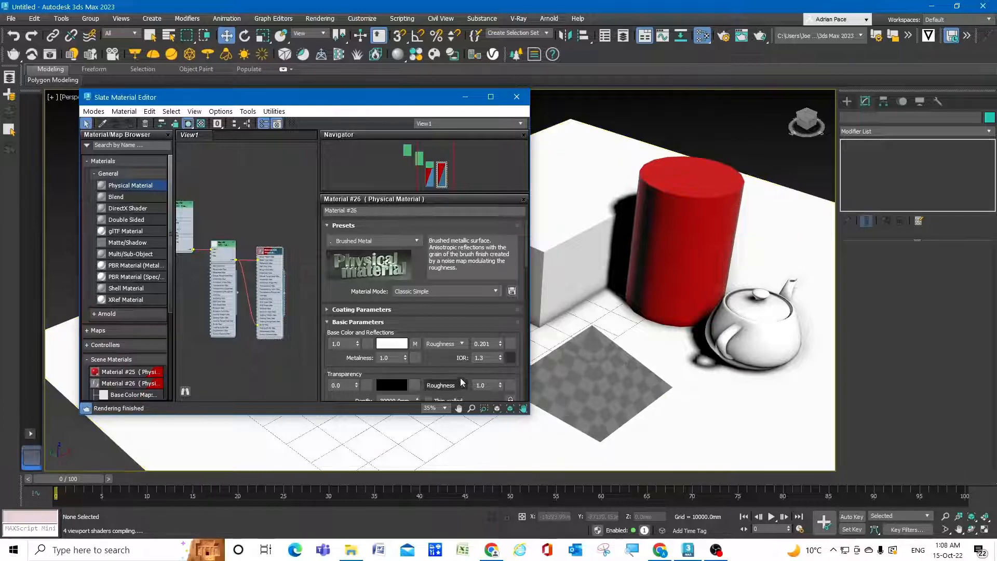
Step: Undo the pyramid's material assignment and assign the Brushed Metal material to the pyramid again
key("ctrl+z")
scroll(271, 292, "up", 3)
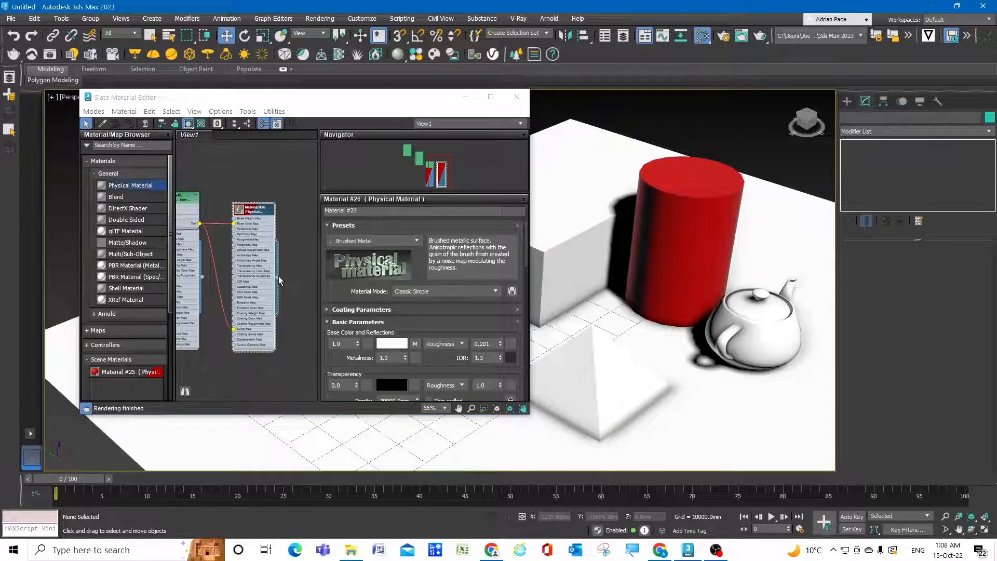
left_click_drag(277, 276, 625, 389)
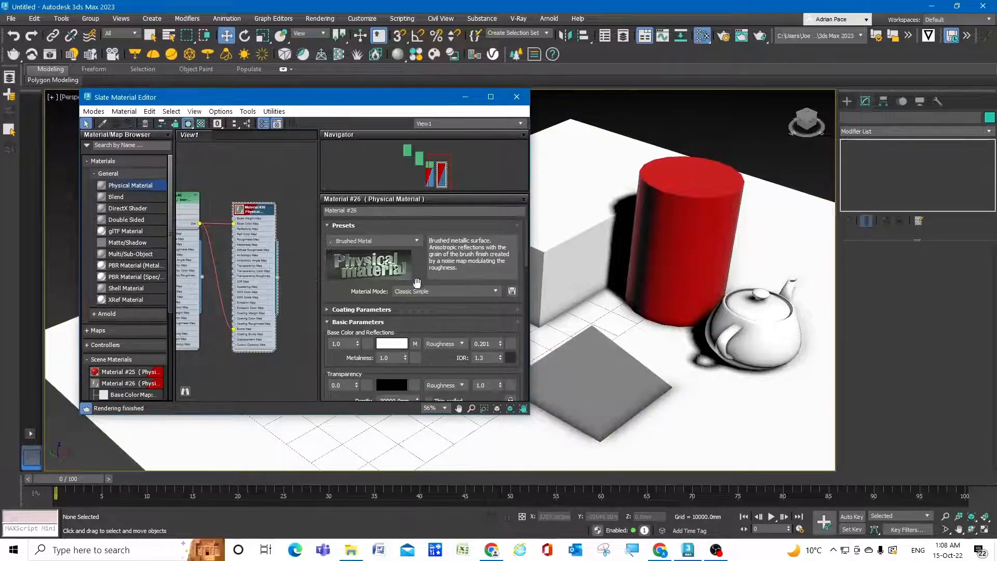
Step: Try the Old Copper and Polished Concrete presets on the pyramid's material and inspect the surface up close
left_click(393, 246)
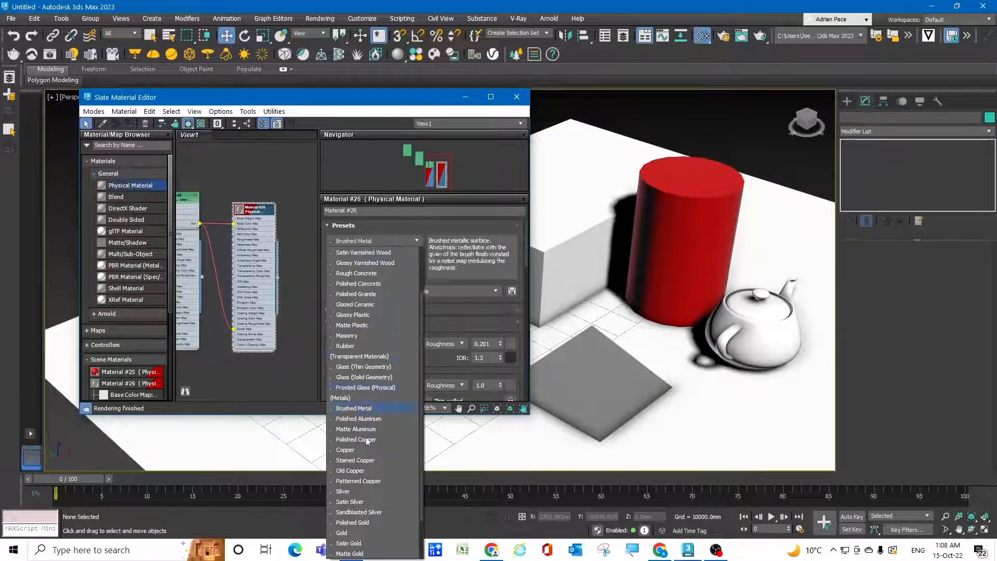
left_click(370, 470)
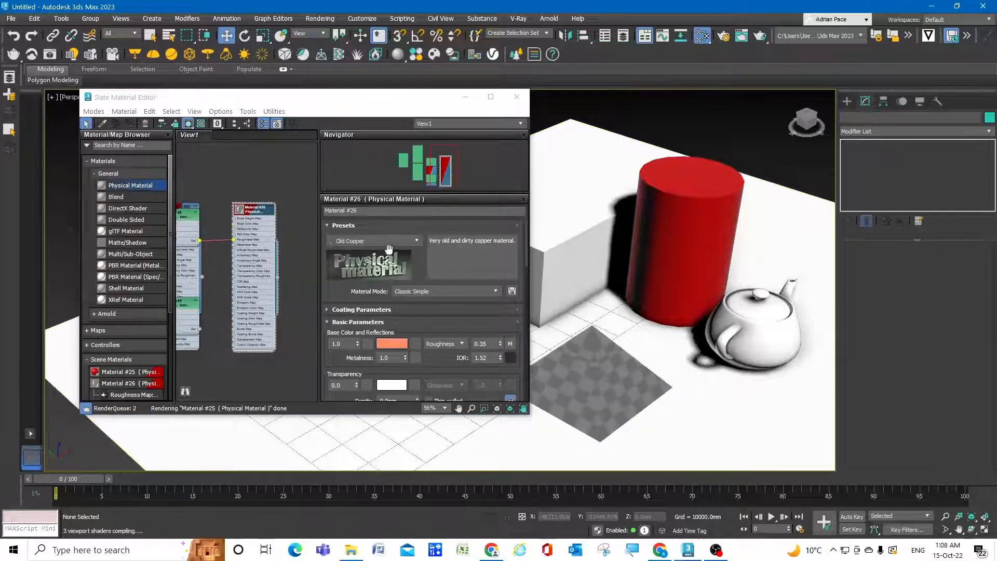
left_click(416, 241)
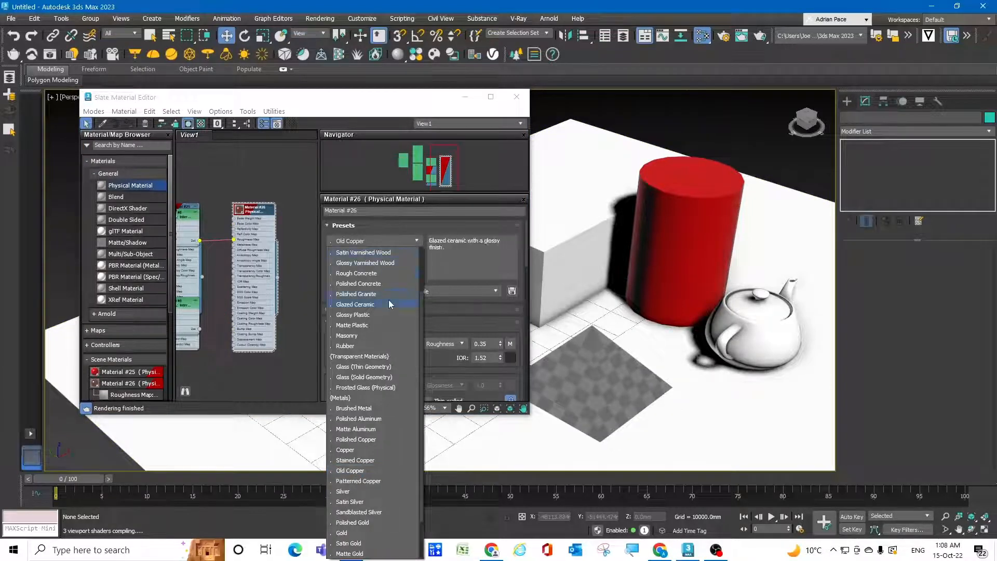
left_click(385, 285)
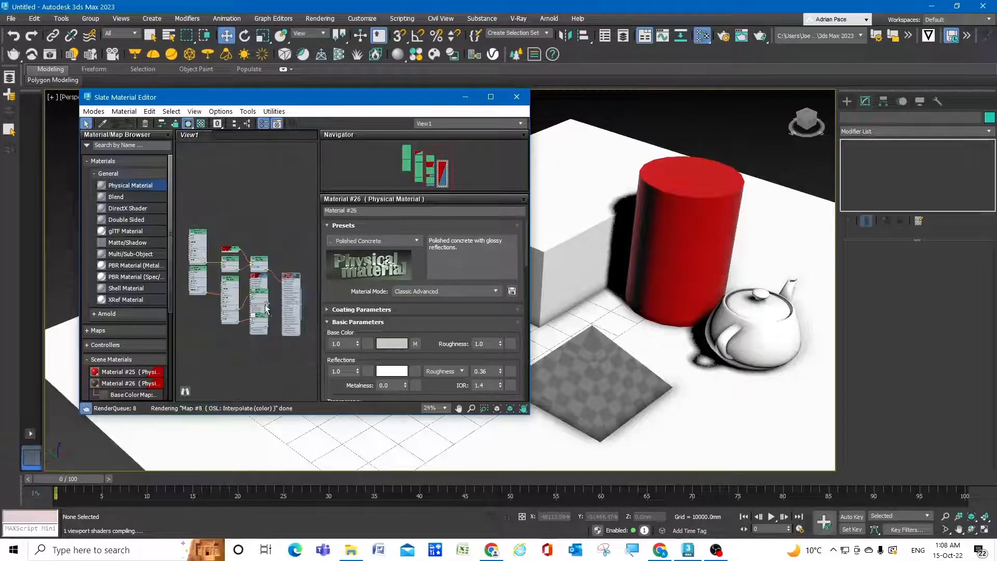
scroll(224, 260, "down", 3)
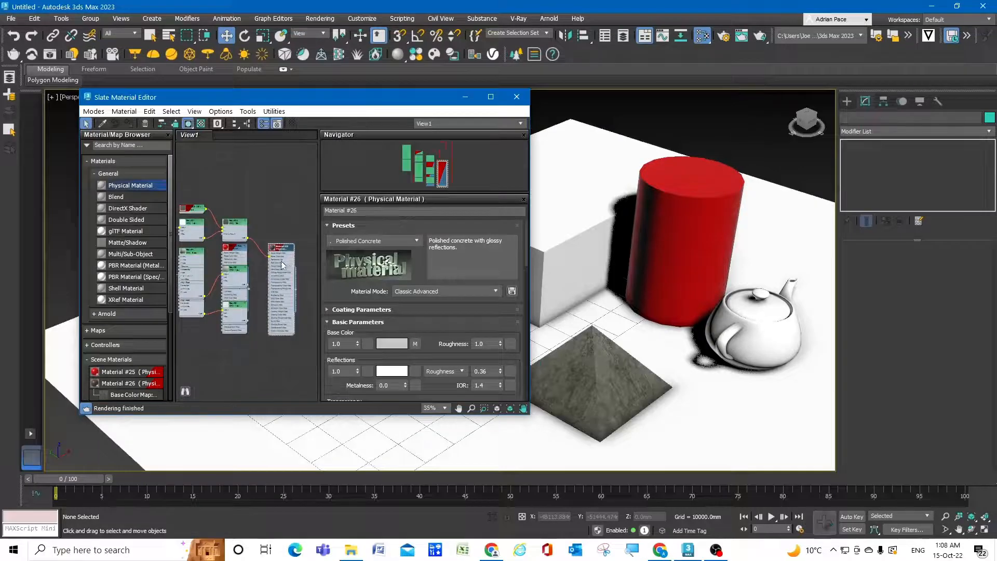
scroll(590, 400, "up", 5)
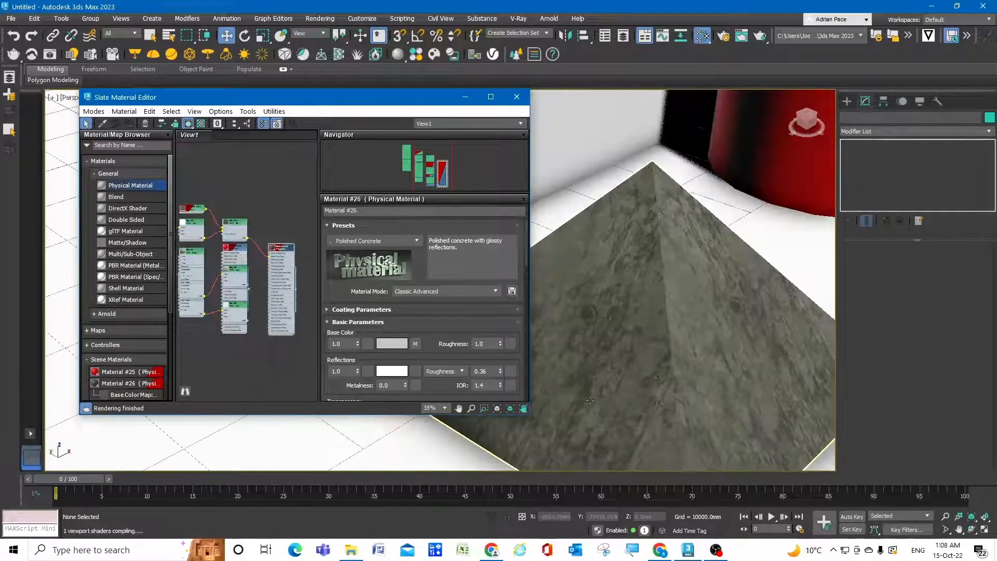
Step: Apply the Matte Plastic preset to the pyramid's material and check it on the model
left_click(388, 241)
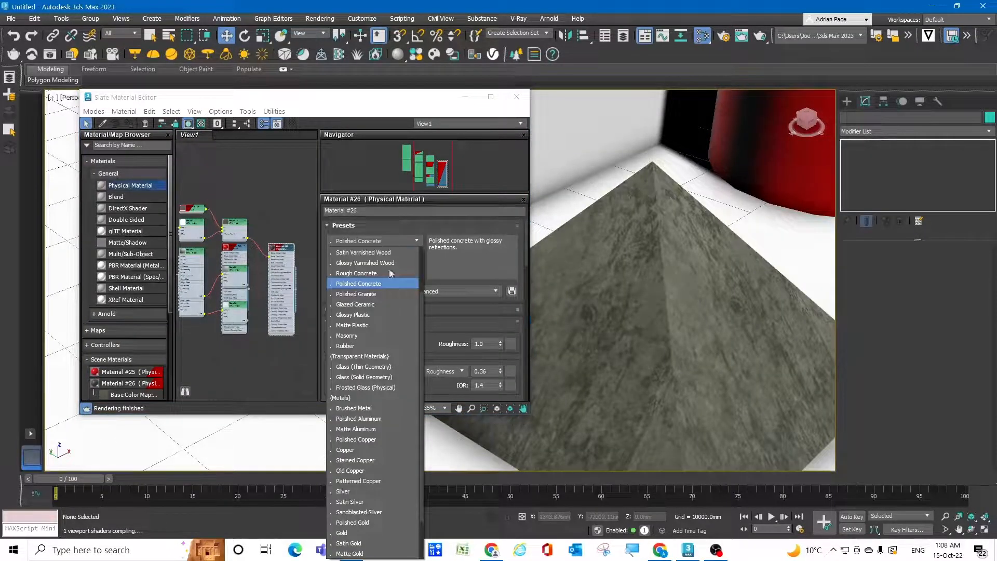
left_click(381, 326)
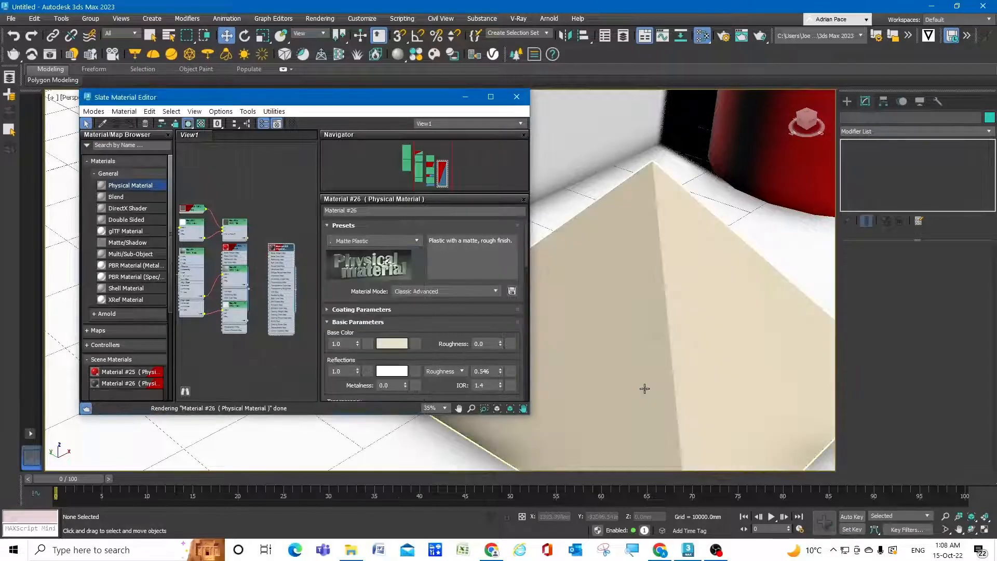
scroll(643, 387, "down", 5)
scroll(660, 359, "up", 3)
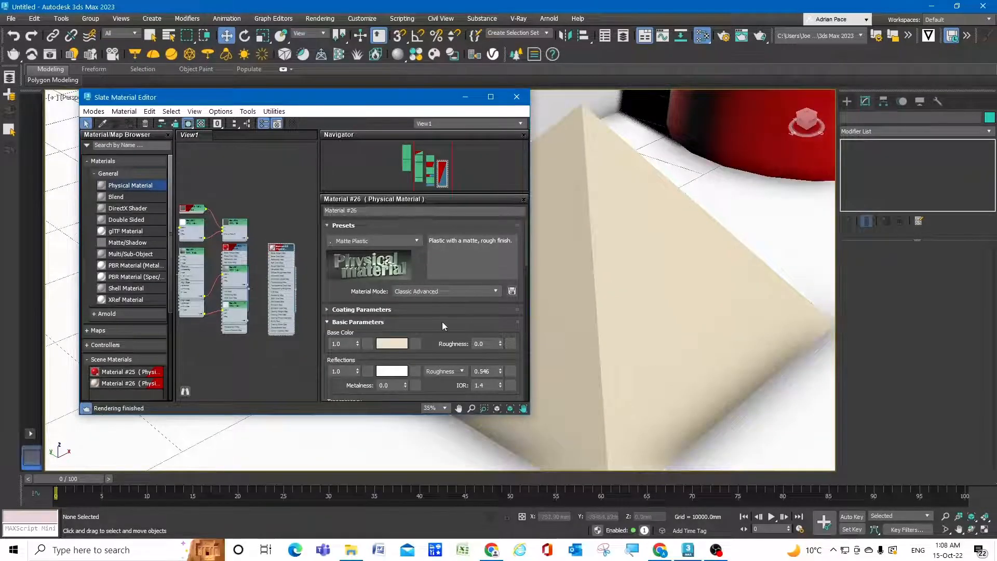
scroll(441, 323, "down", 1)
scroll(644, 360, "down", 6)
scroll(664, 356, "up", 3)
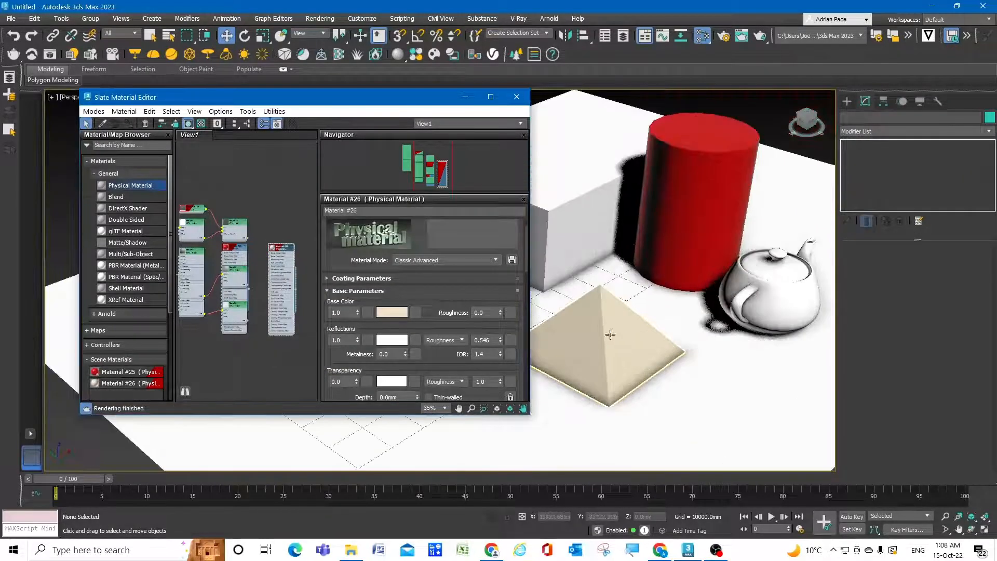
Step: Add a third Physical Material node to View1 above the existing nodes
scroll(253, 281, "up", 3)
scroll(283, 285, "down", 3)
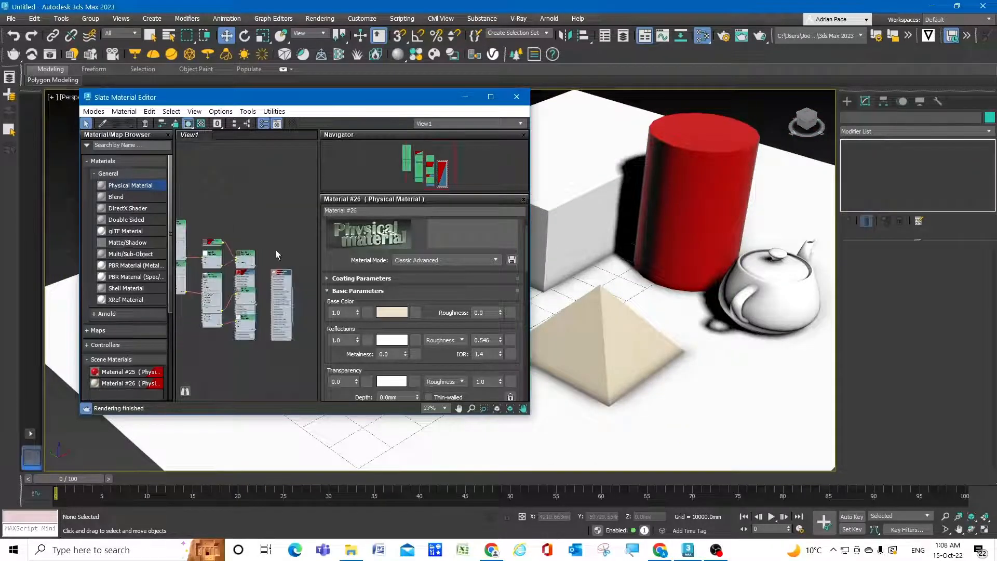
left_click_drag(260, 195, 265, 197)
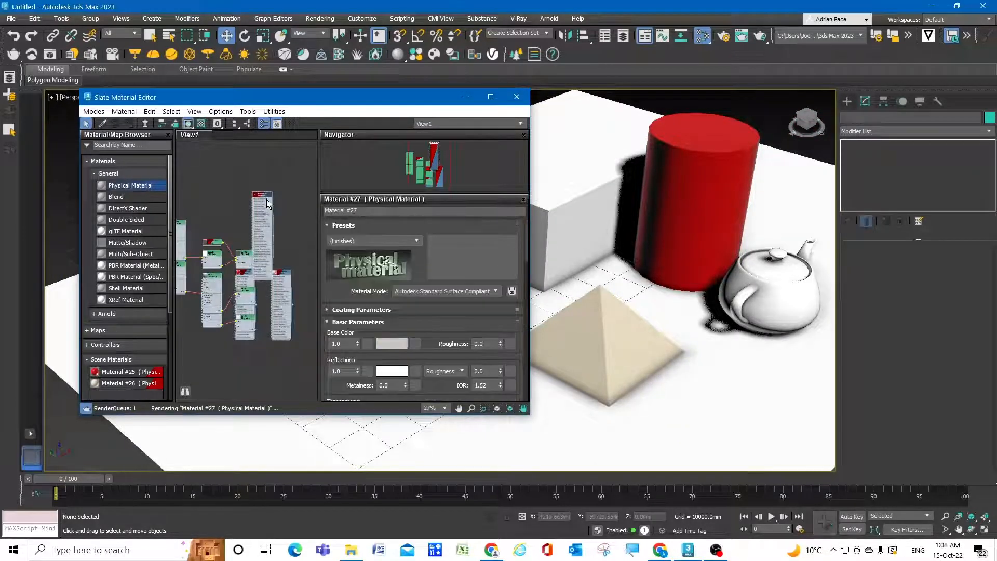
scroll(261, 197, "up", 6)
left_click_drag(266, 159, 269, 155)
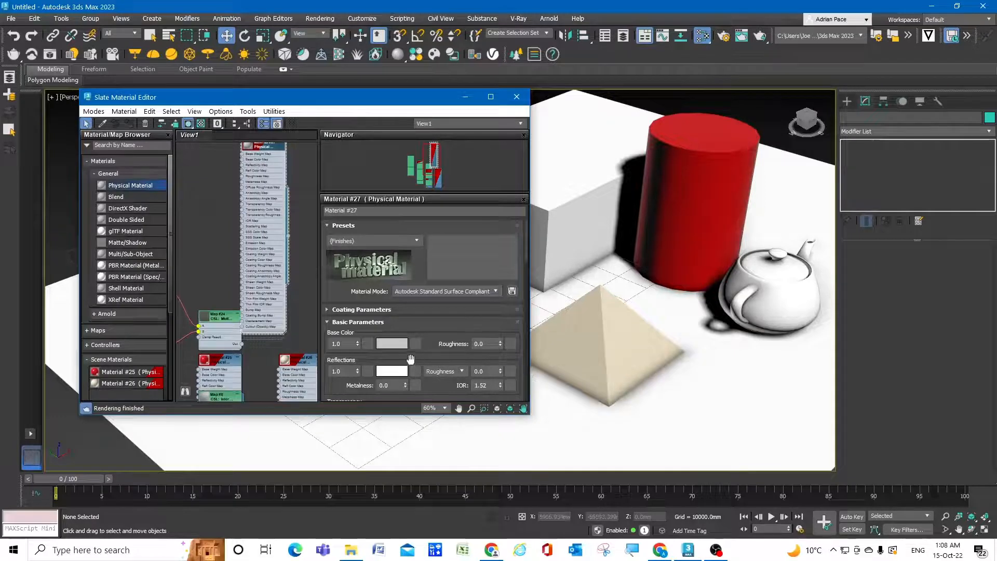
Step: Set the new physical material's base color to bright cyan and assign the material to the teapot
left_click(390, 344)
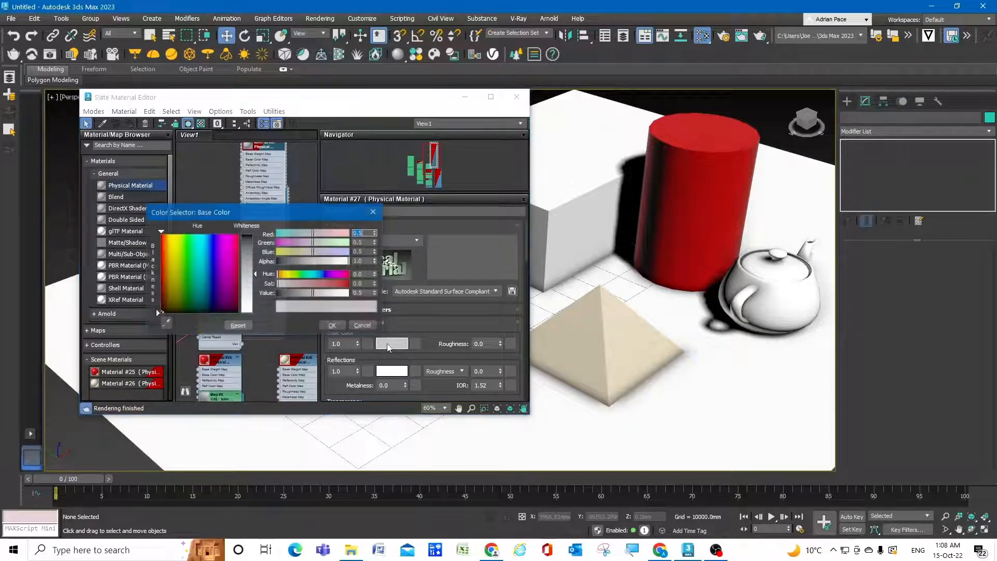
mouse_move(204, 271)
left_mouse_down()
mouse_move(214, 237)
mouse_move(200, 238)
left_mouse_up()
left_click(249, 236)
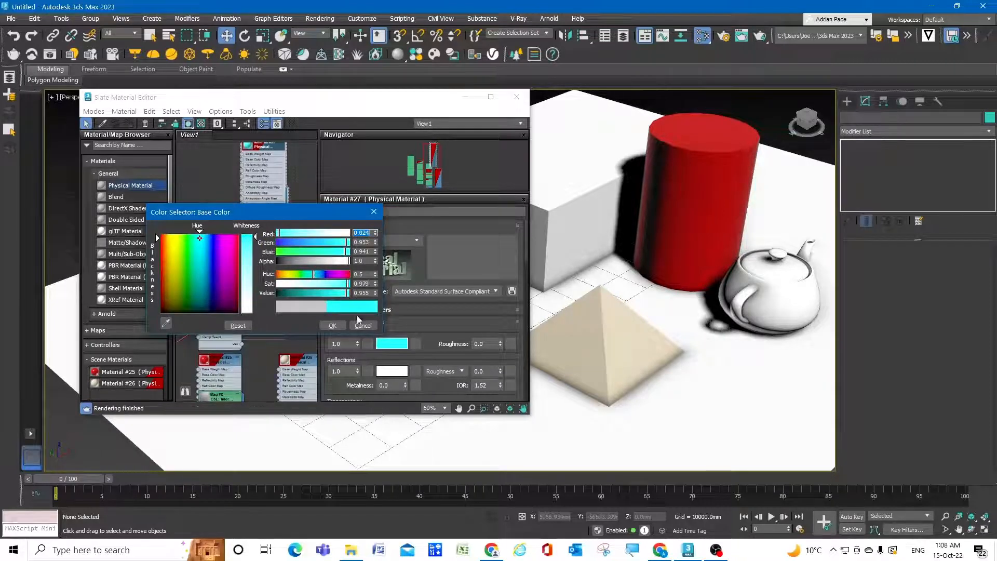
left_click(335, 323)
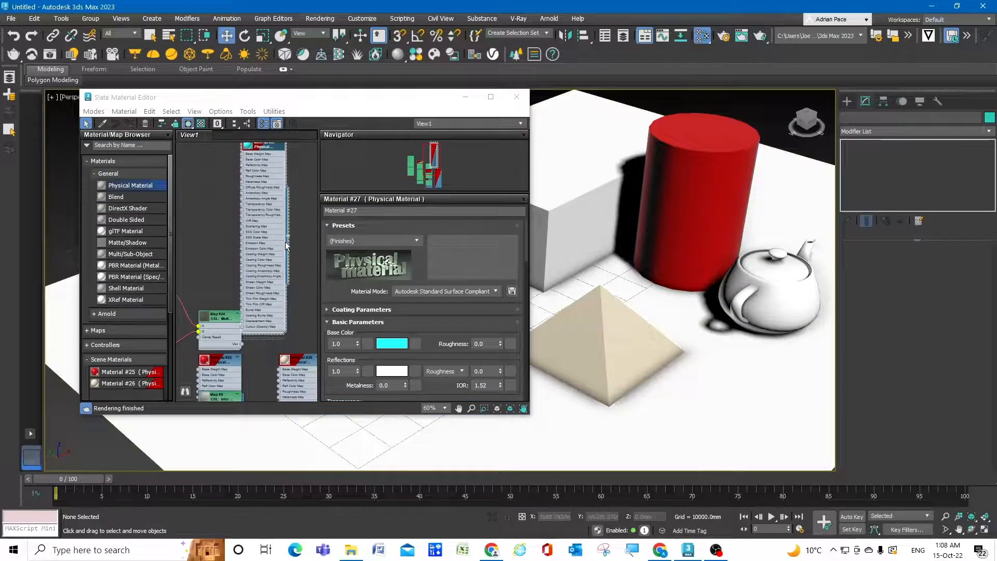
left_click_drag(287, 235, 720, 299)
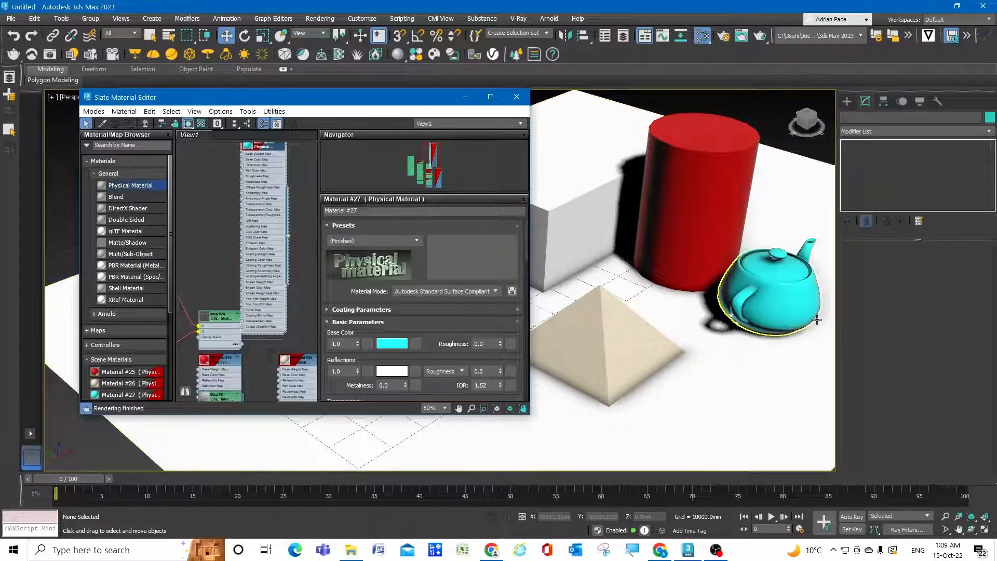
Step: Try the reflection weight and a transparency of 1.0 on the teapot's material, and reset the transparency to 0
scroll(423, 325, "down", 3)
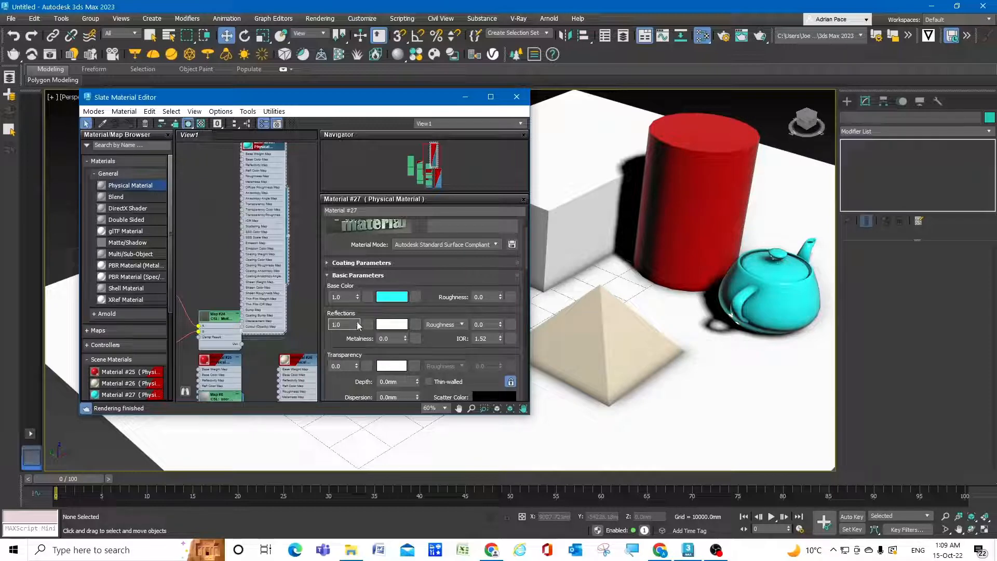
left_click_drag(357, 326, 358, 327)
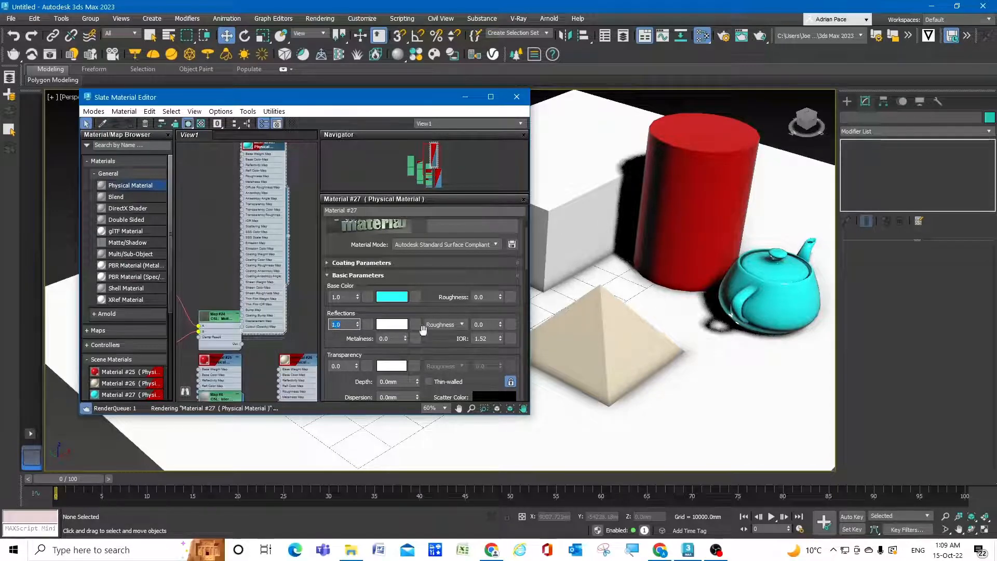
scroll(408, 324, "down", 5)
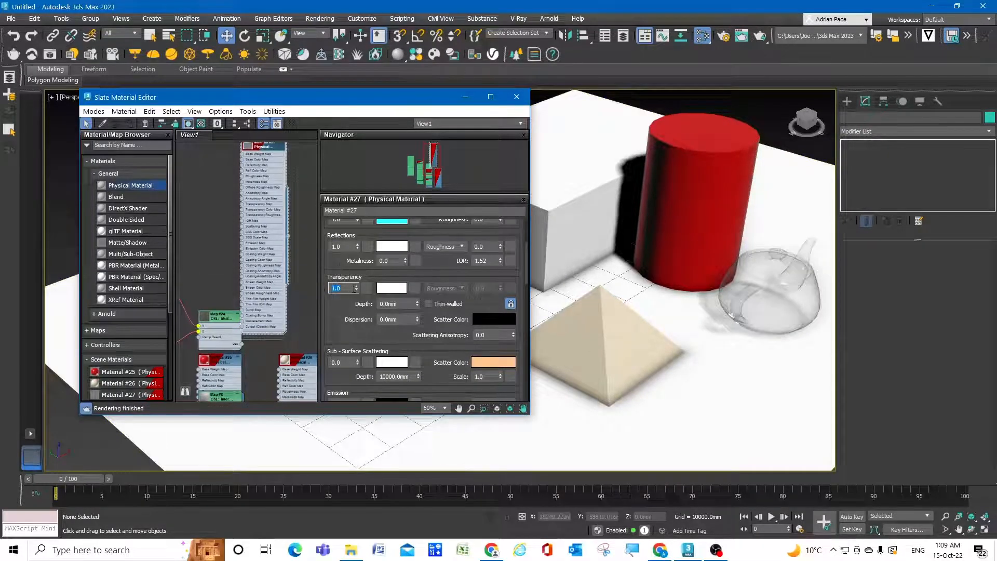
type("0")
key("Return")
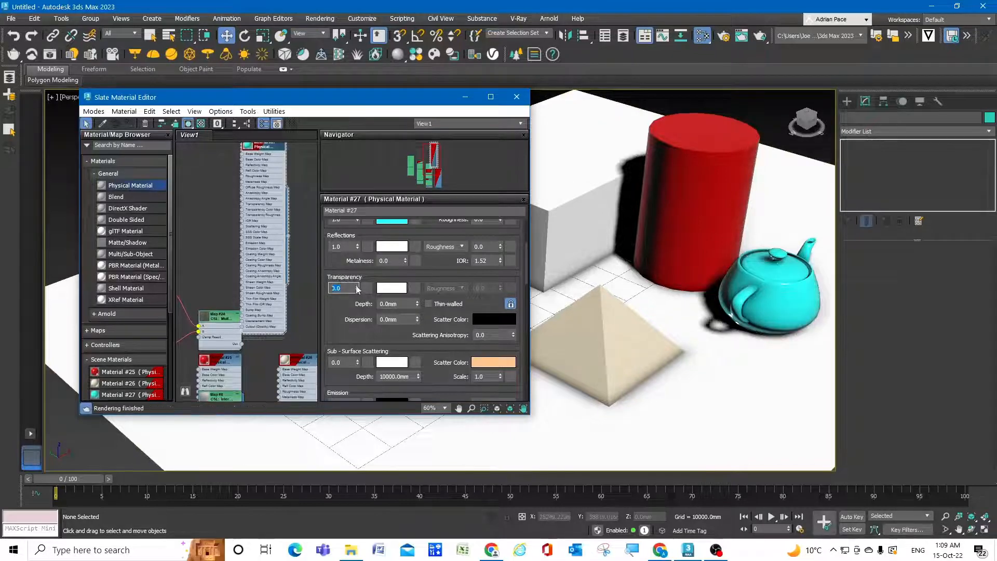
Step: Try slight transparency values of about 0.12 to 0.14 on the teapot's material and return the transparency to 0
left_click(357, 287)
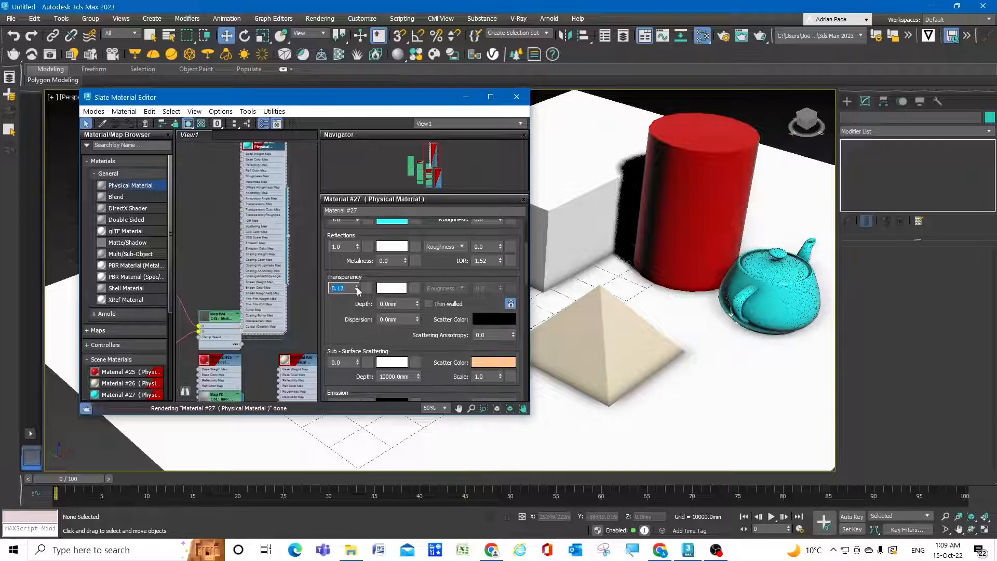
left_click(357, 289)
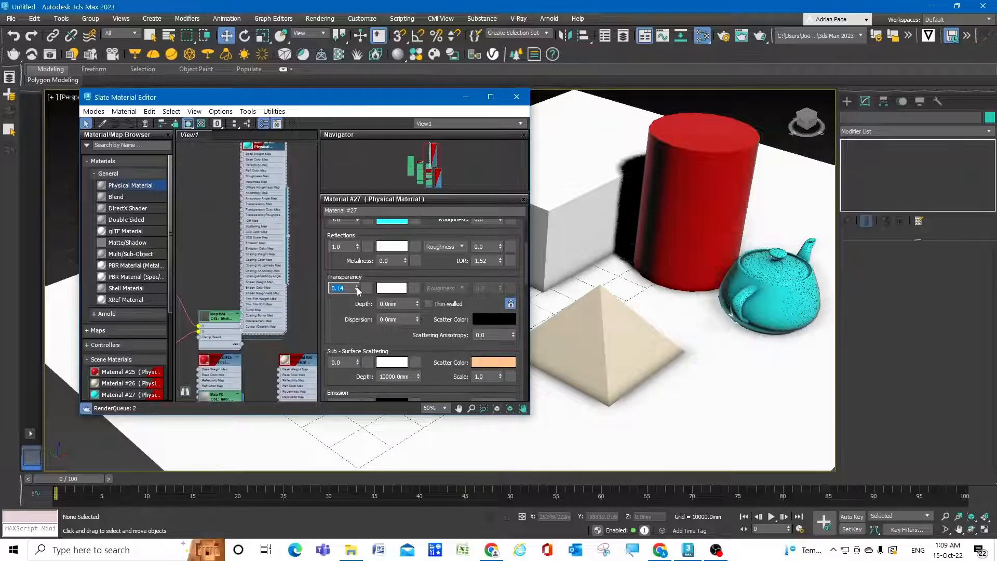
left_click(358, 289)
left_click(357, 289)
left_click(357, 289)
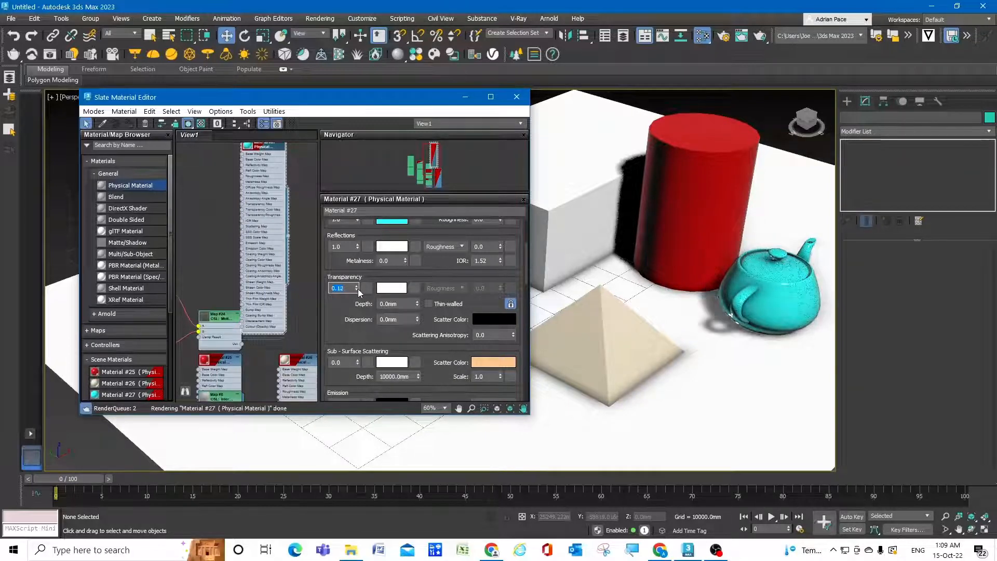
left_click(357, 289)
left_click(357, 289)
left_click(357, 289)
left_click(357, 288)
left_click(357, 290)
left_click(357, 289)
left_click(357, 290)
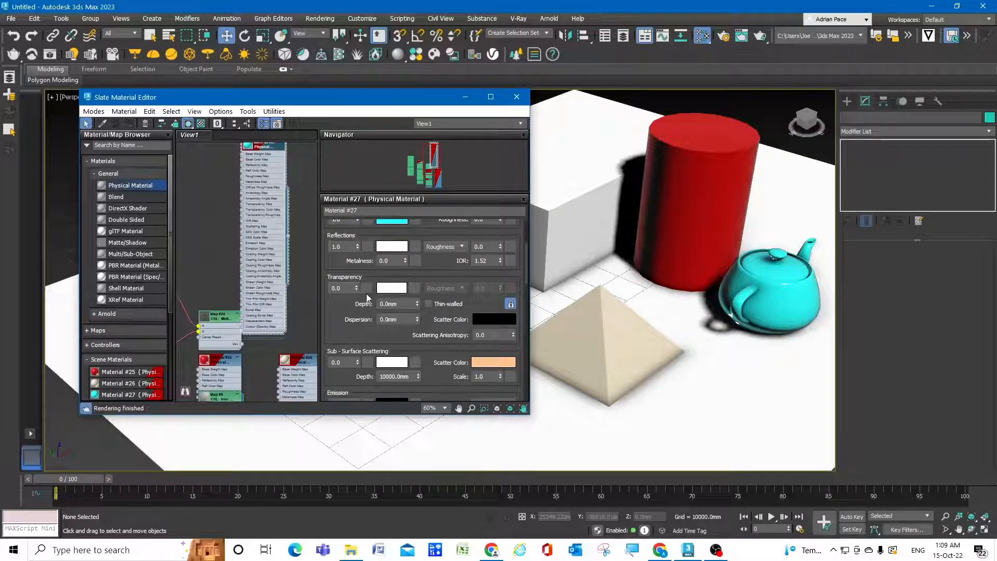
scroll(410, 294, "down", 1)
scroll(410, 295, "down", 4)
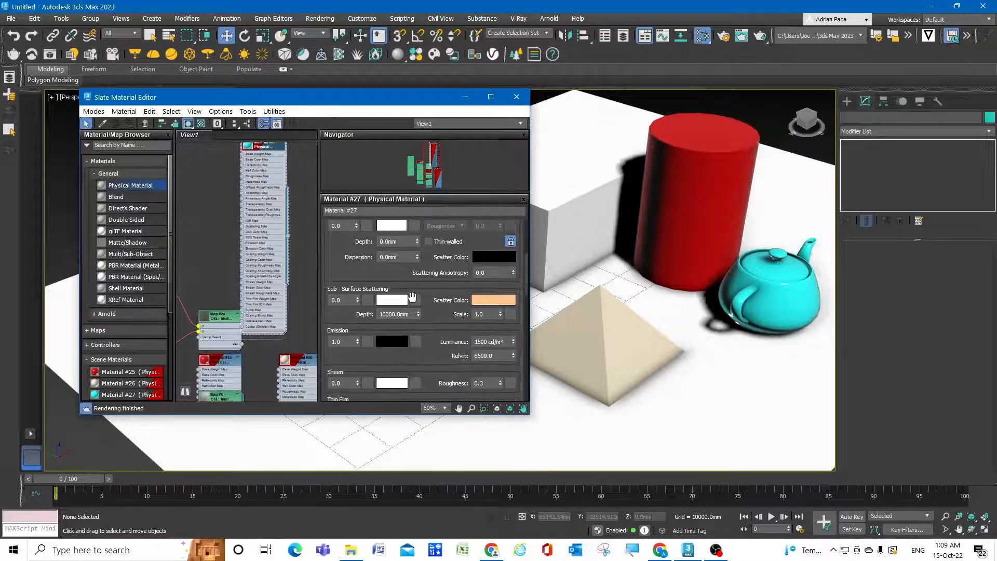
scroll(407, 299, "down", 4)
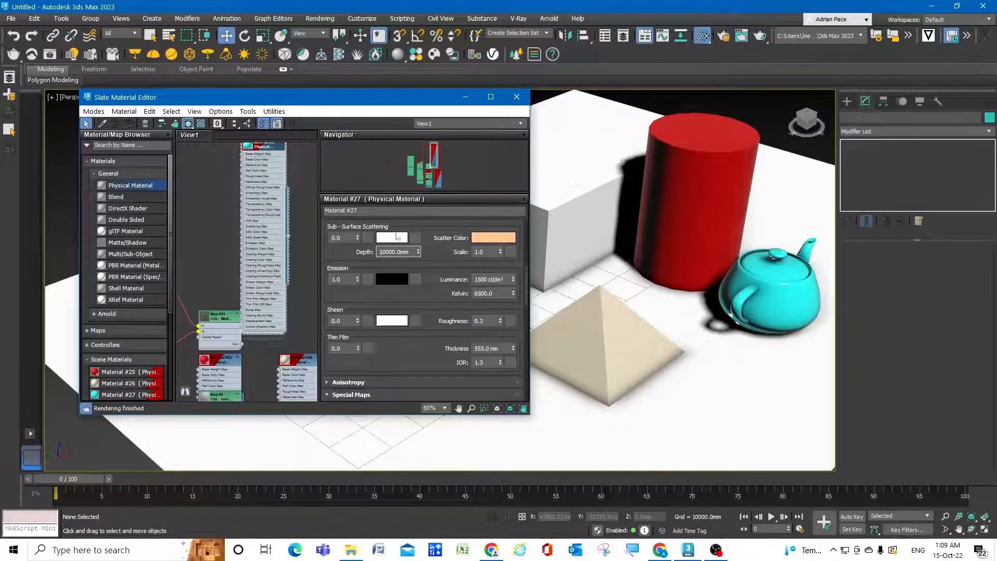
scroll(398, 310, "up", 10)
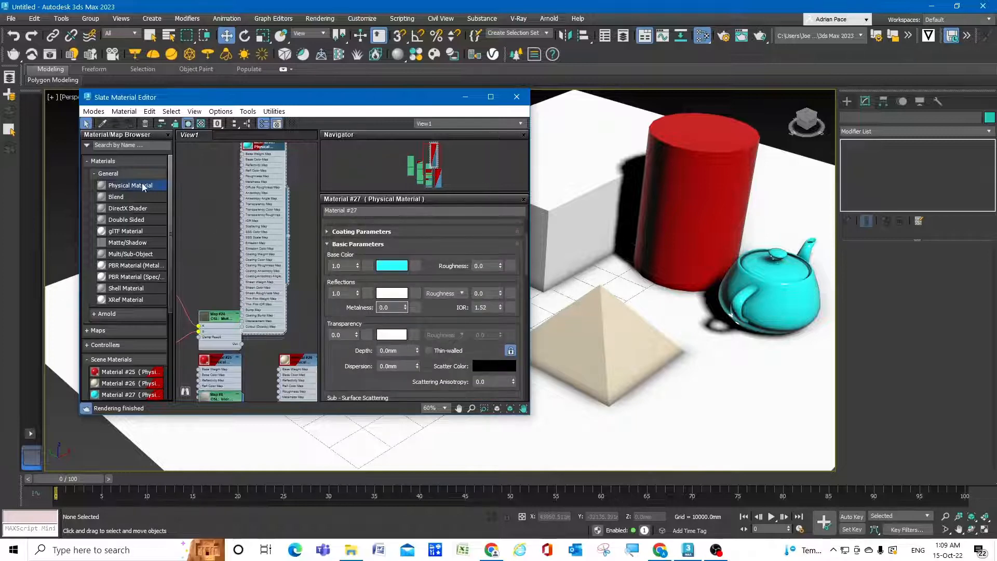
Step: Add a fourth Physical Material node to View1, apply the Rubber preset and assign it to the box
left_click_drag(200, 182, 200, 183)
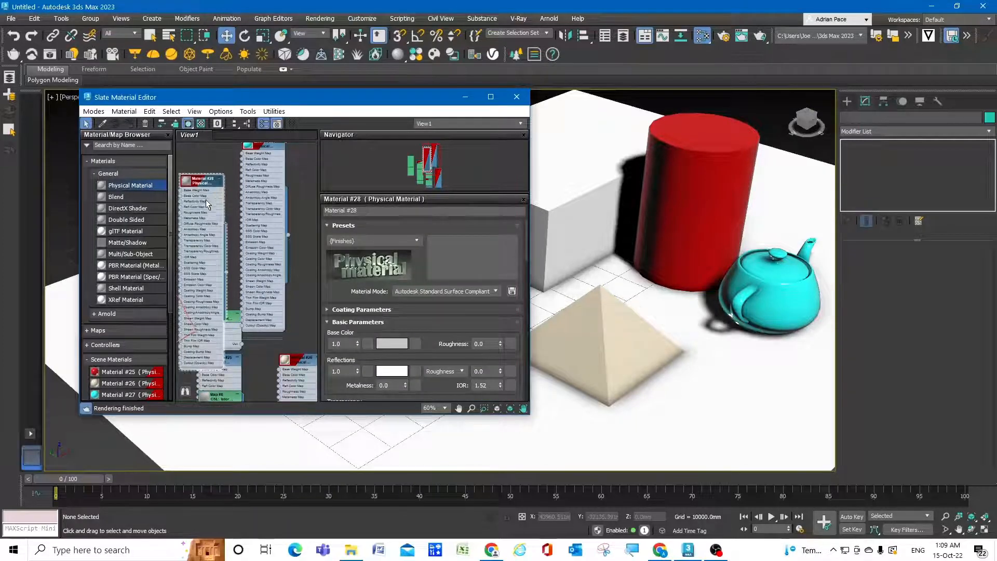
left_click(360, 240)
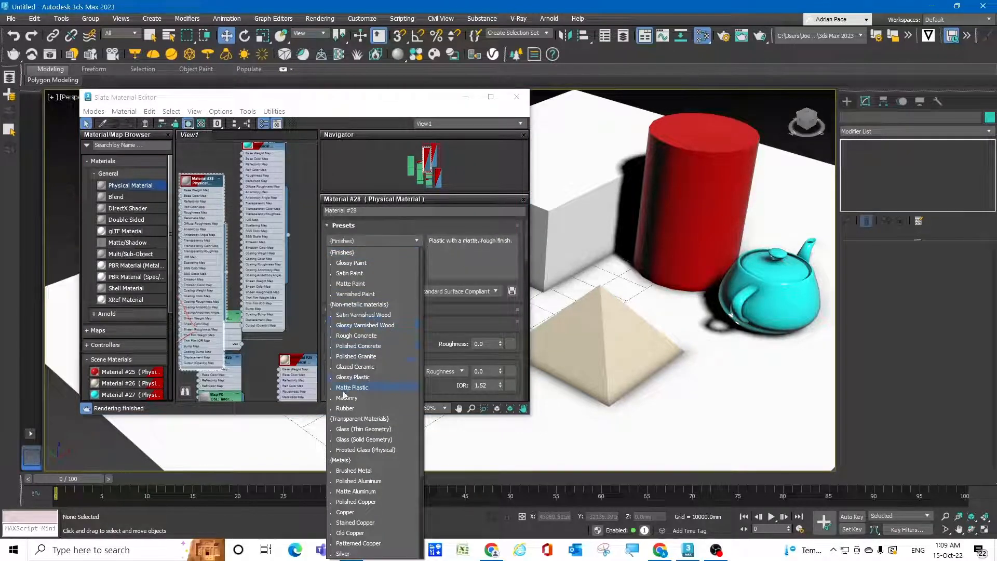
left_click(344, 408)
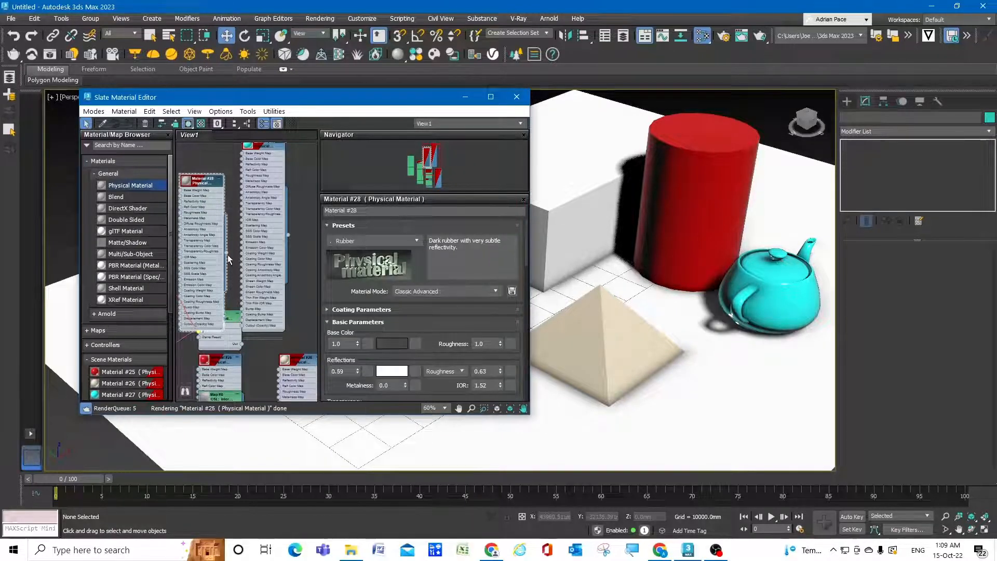
left_click_drag(228, 254, 579, 233)
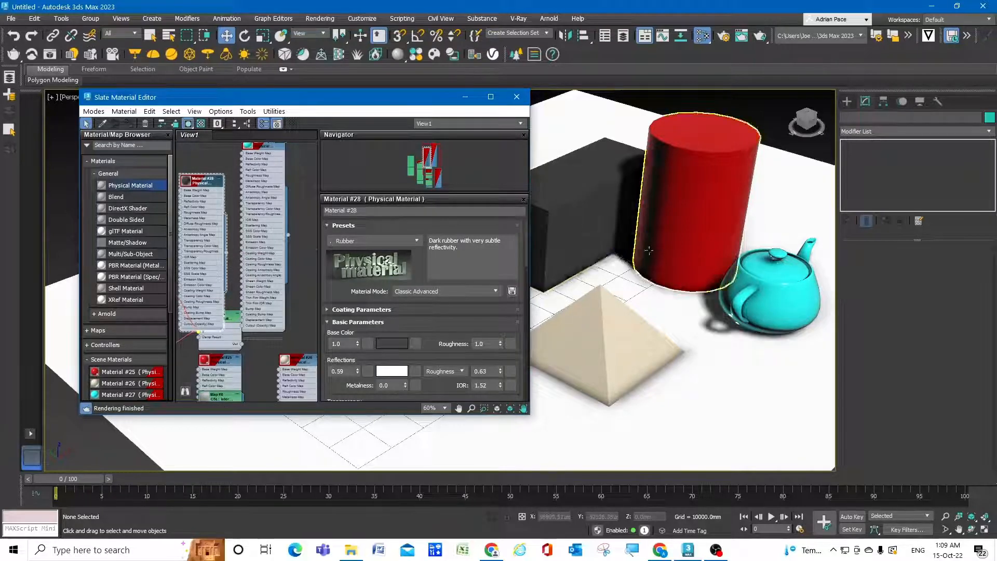
Step: Change the base color of the box's Rubber material to bright magenta
scroll(706, 285, "down", 3)
scroll(618, 233, "up", 5)
left_click(398, 343)
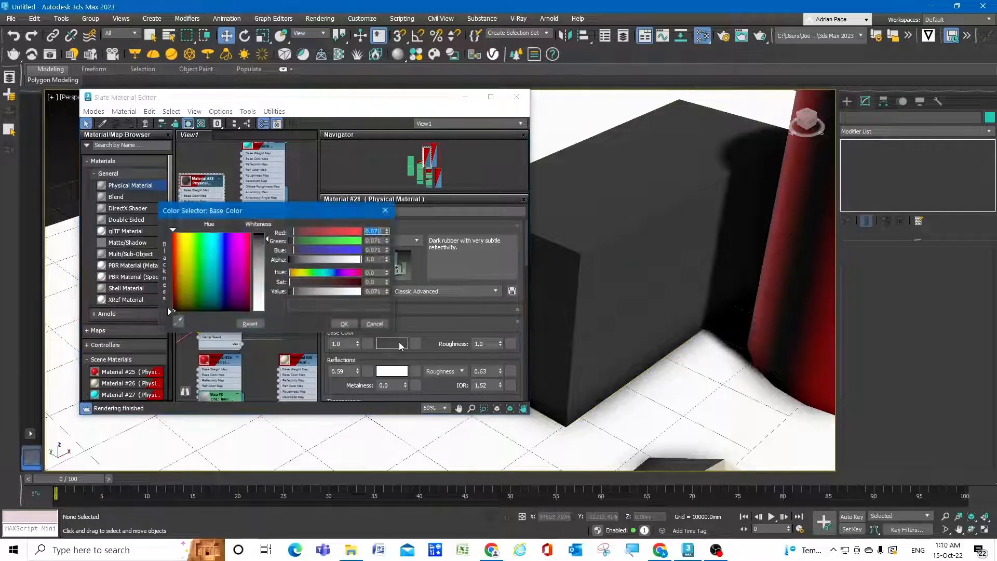
mouse_move(219, 246)
left_mouse_down()
mouse_move(213, 238)
mouse_move(250, 235)
mouse_move(236, 240)
left_mouse_up()
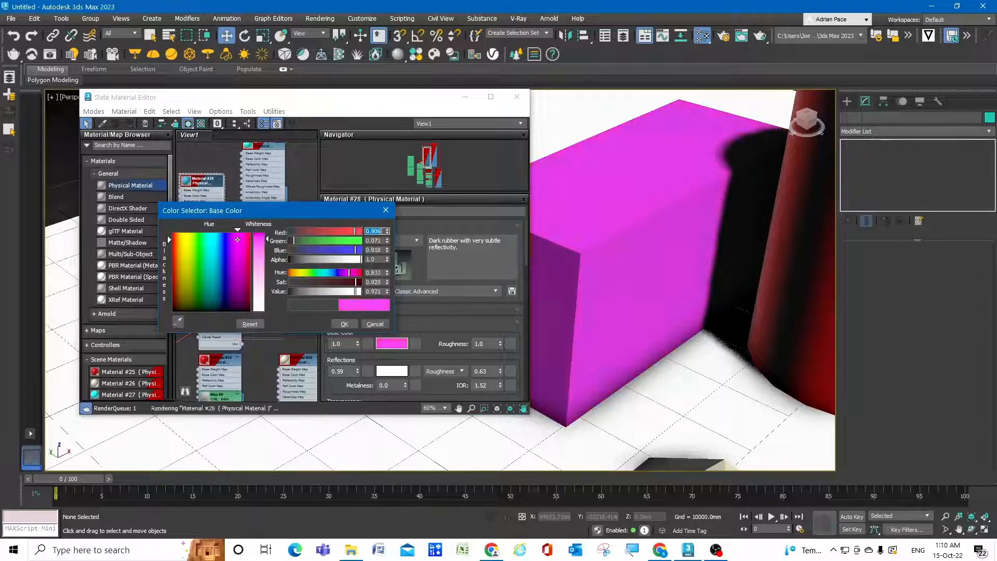
left_click(345, 323)
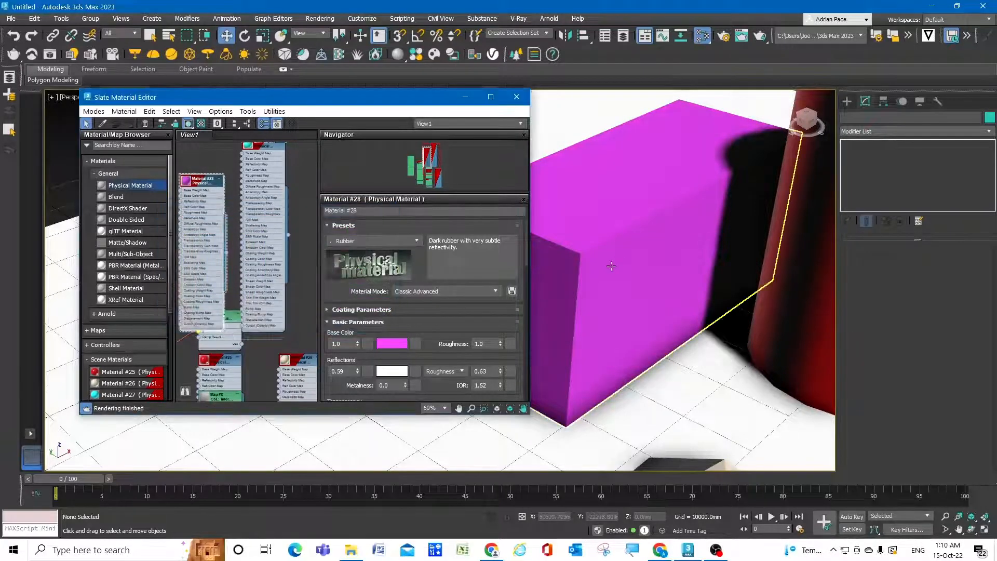
scroll(668, 272, "down", 5)
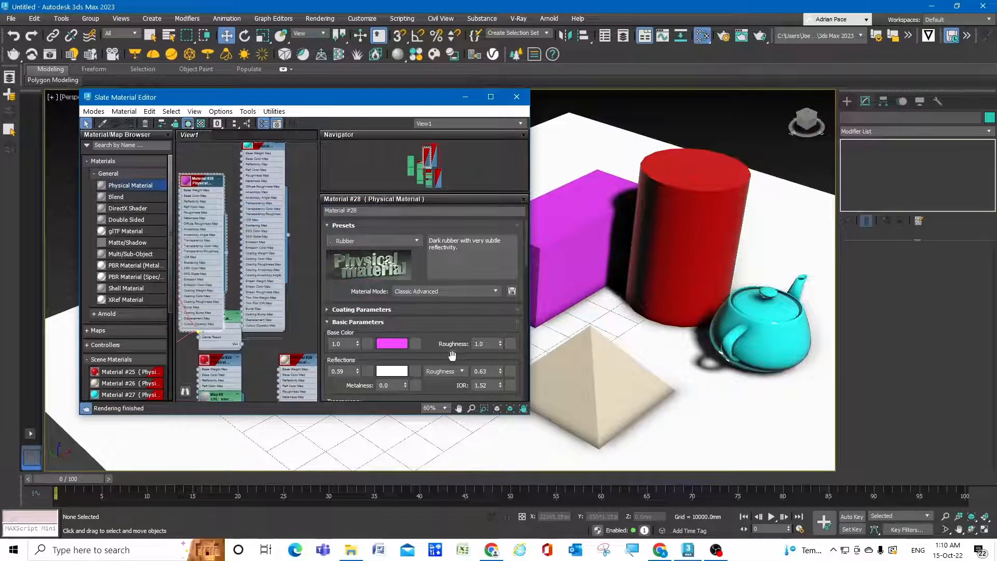